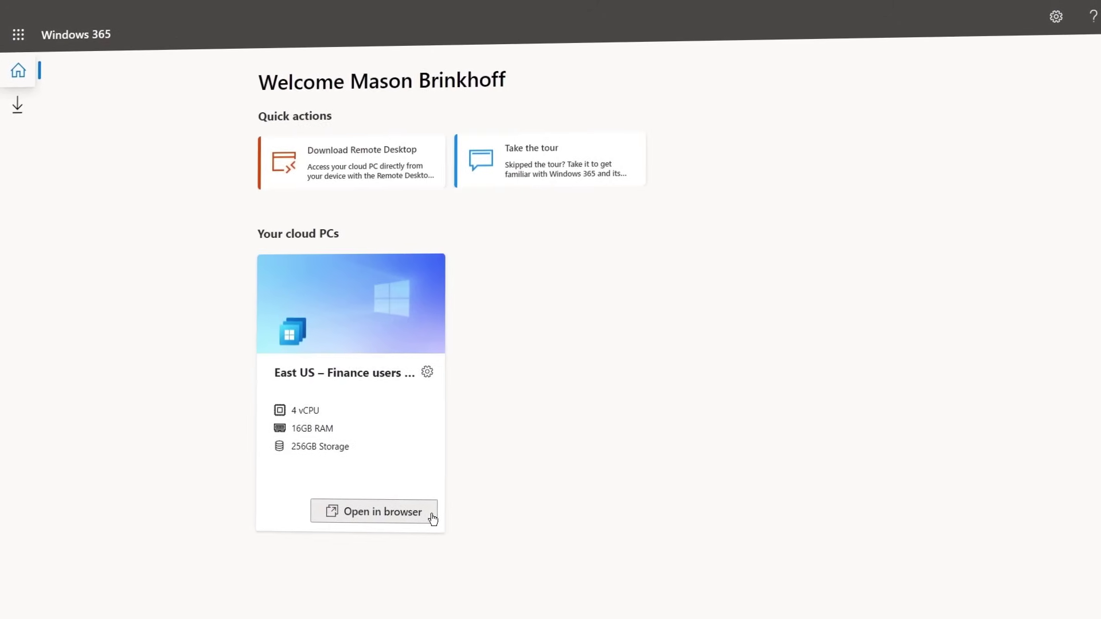
Open the 4 vCPU, 16GB RAM, 256GB cloud PC in a browser session
click(432, 519)
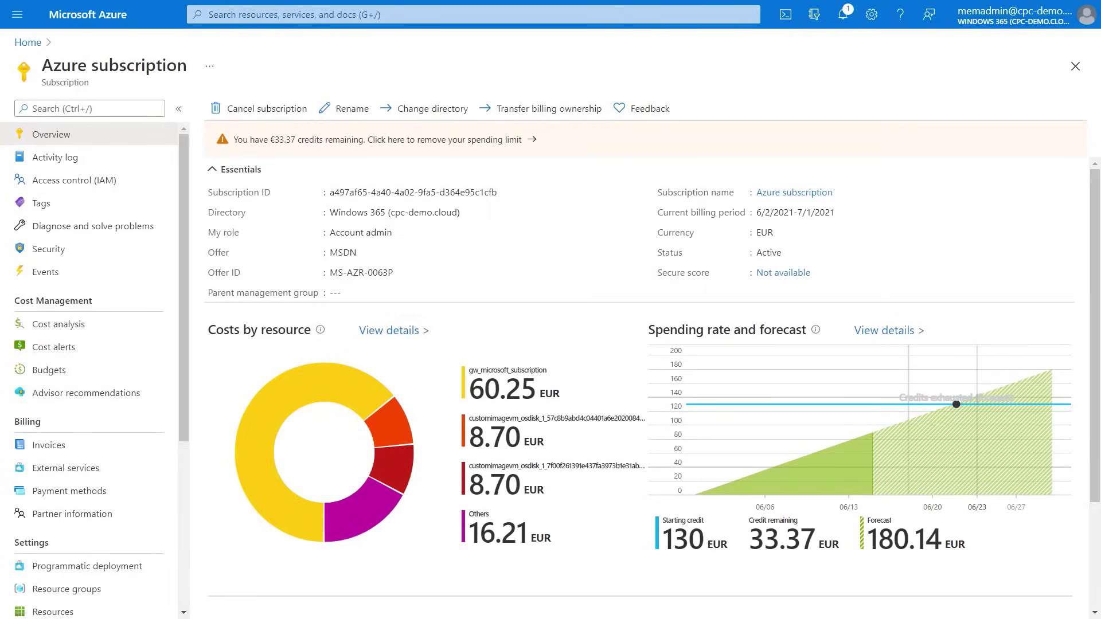
Review the Azure Active Directory overview, then show CPC-VNET's DNS servers (custom DNS 10.1.0.4)
click(17, 15)
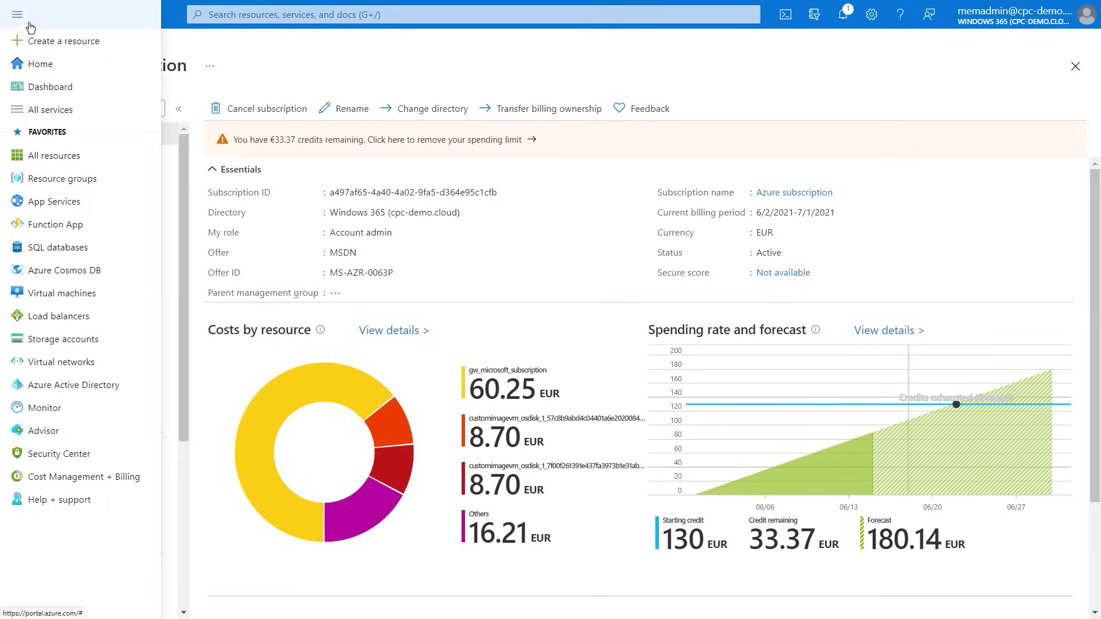
click(81, 386)
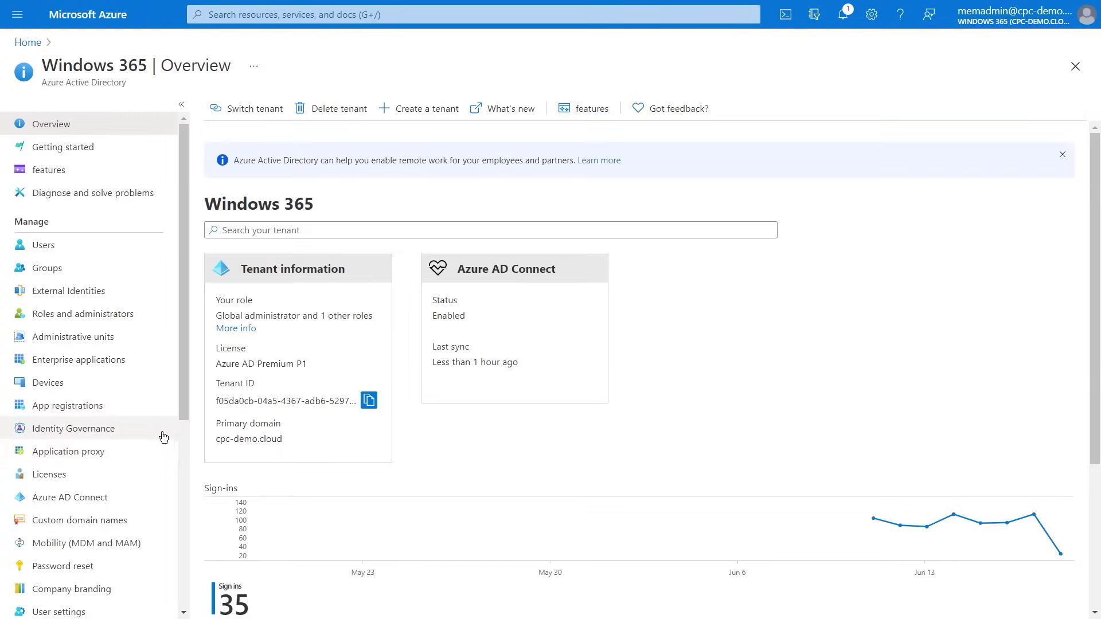
click(121, 499)
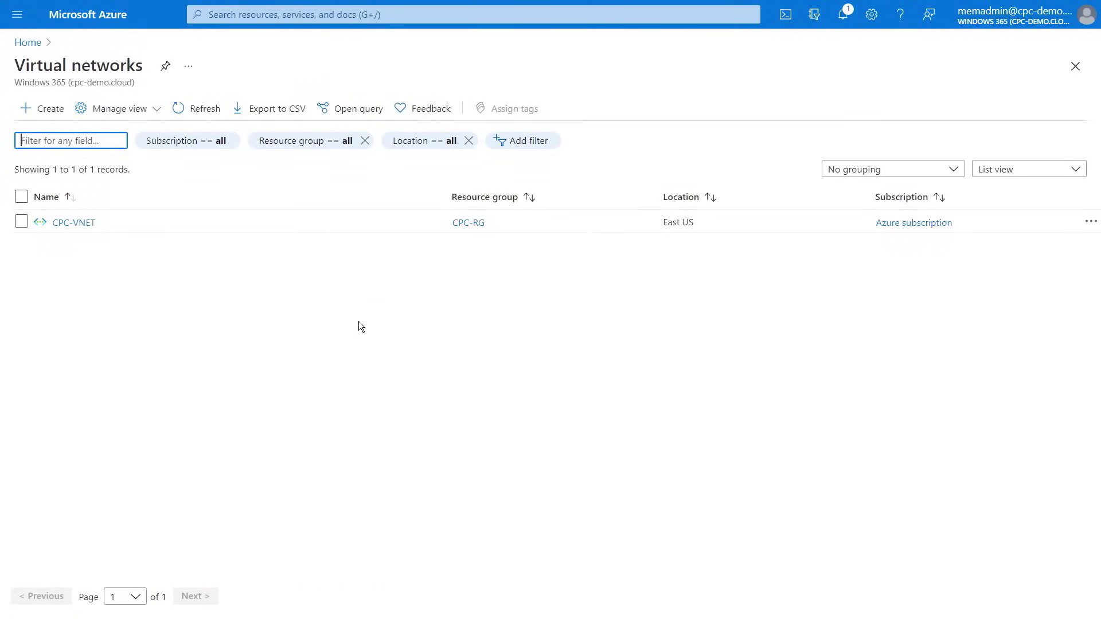
click(67, 222)
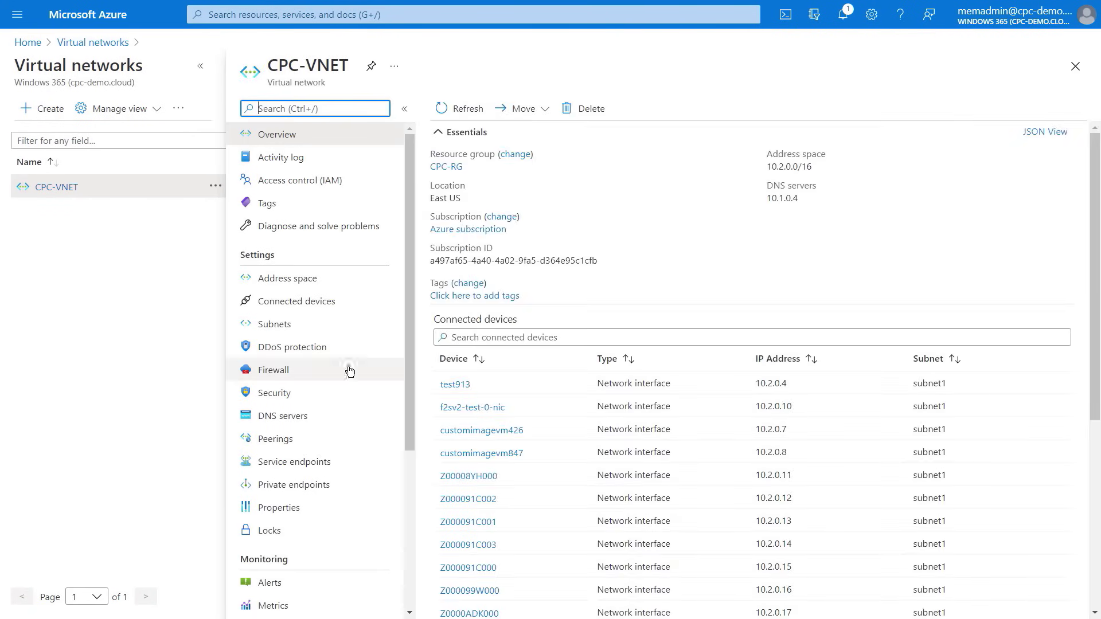
click(373, 421)
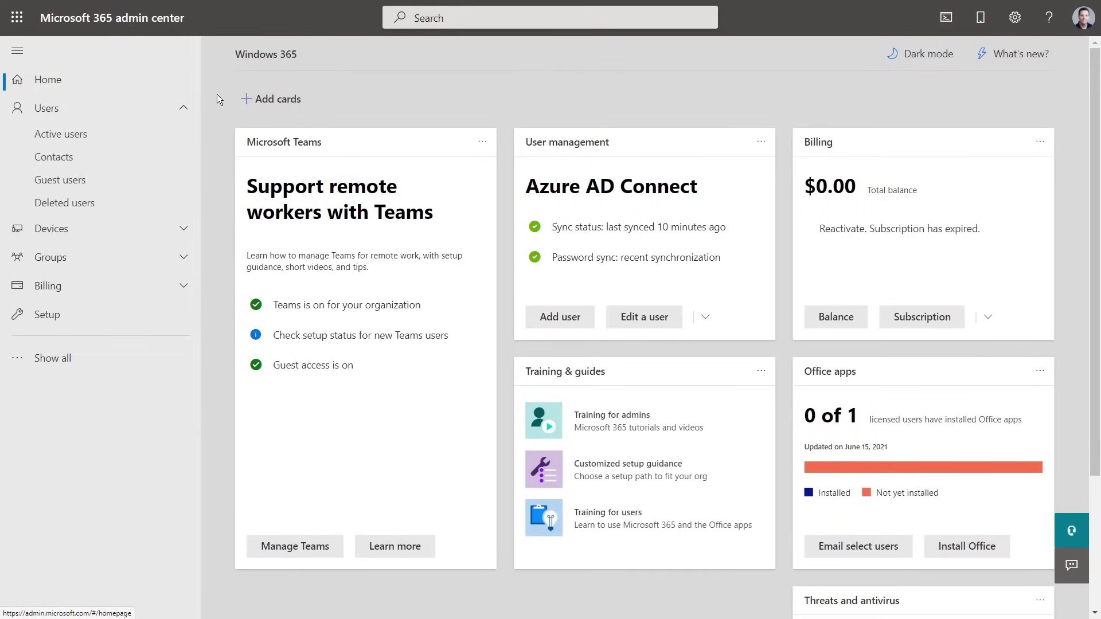
Add a Windows 365 Enterprise 4vCPU/16GB/256GB license to the user's Microsoft 365 E3 and save
click(192, 141)
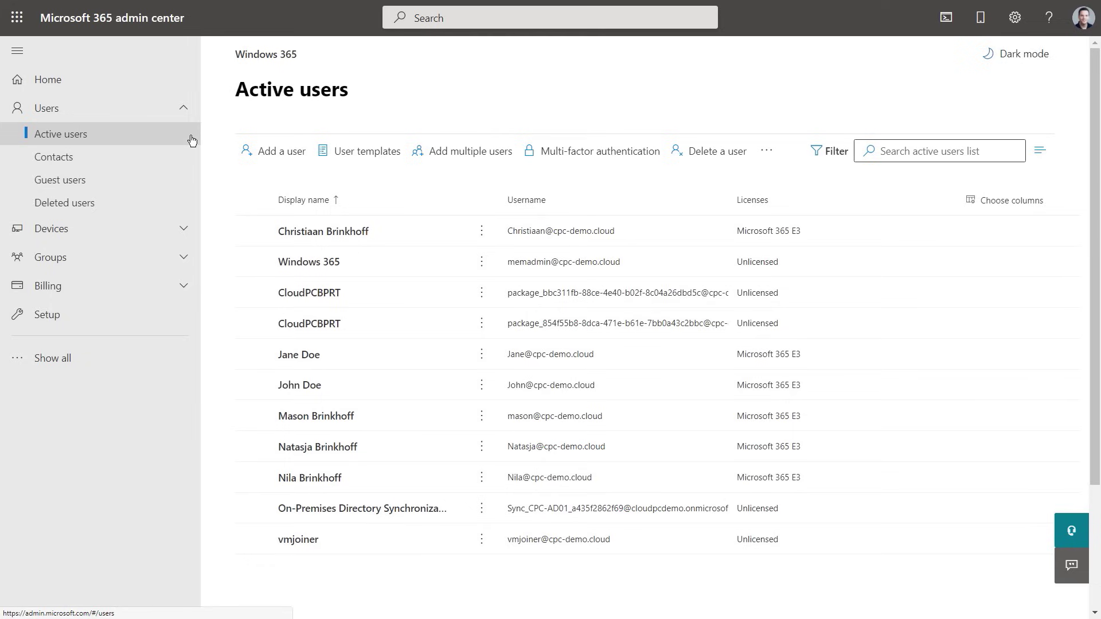
click(368, 422)
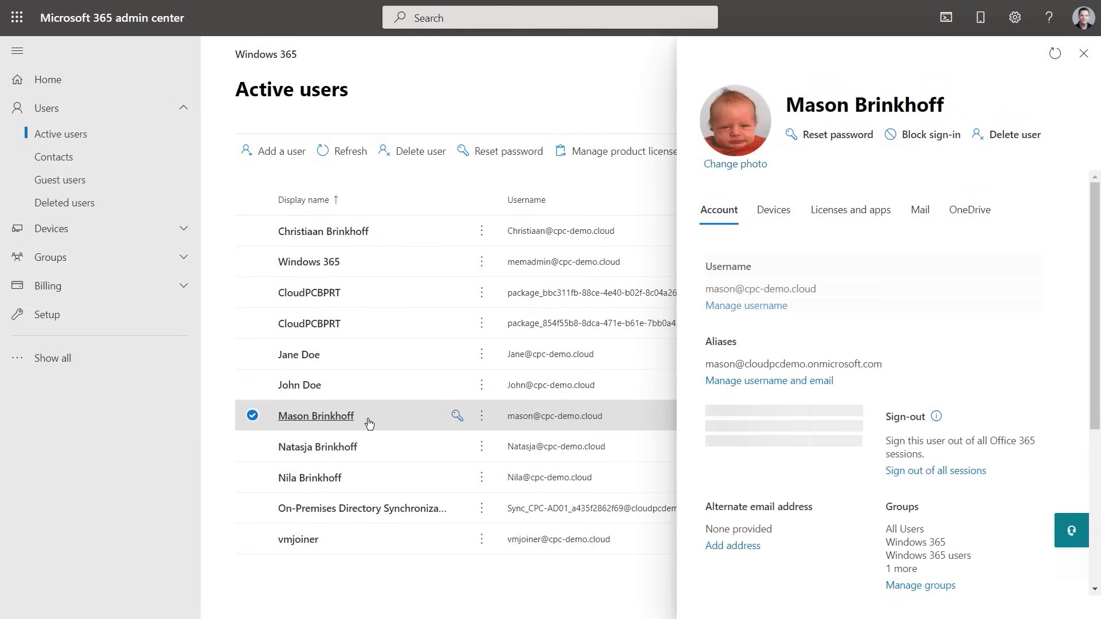
click(888, 213)
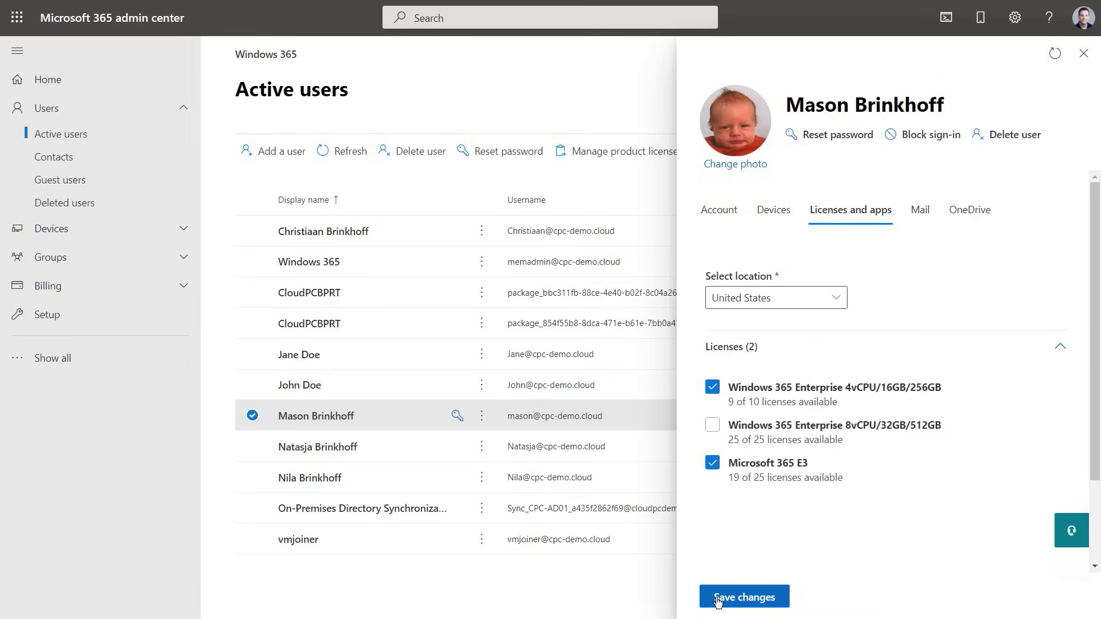
click(718, 601)
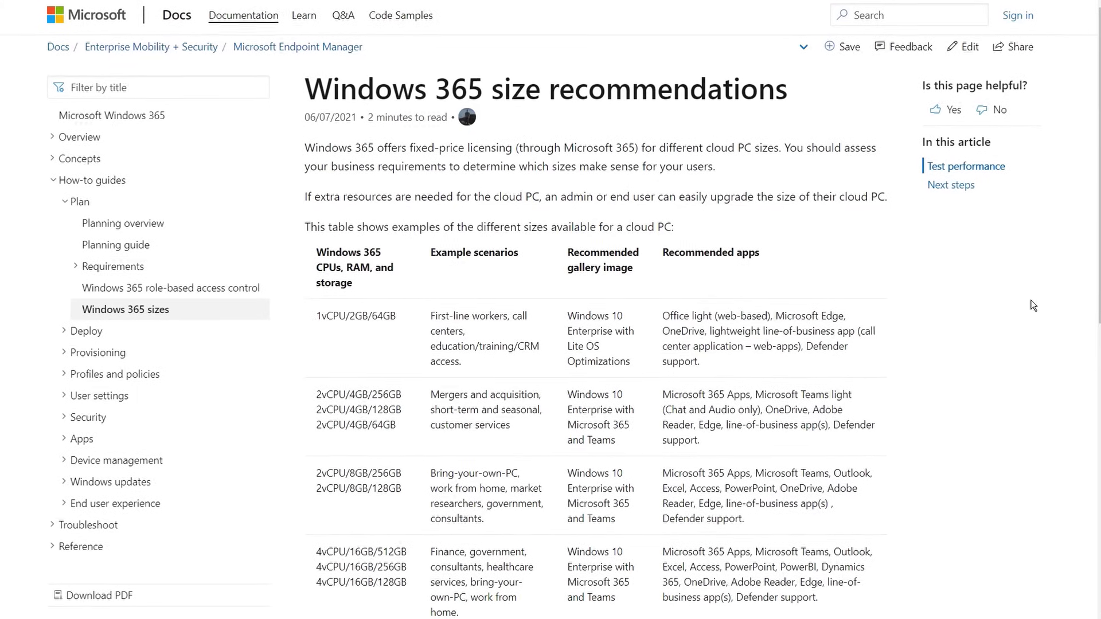
scroll(1051, 271, down, 3)
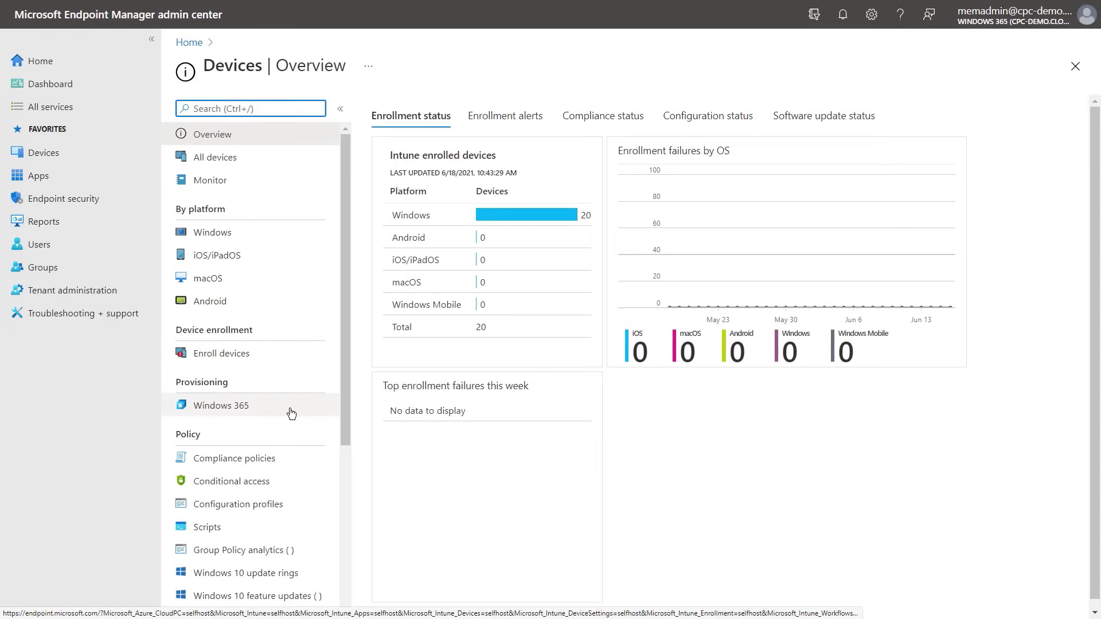
Start a new on-premises network connection named 'East US Office location'
click(292, 413)
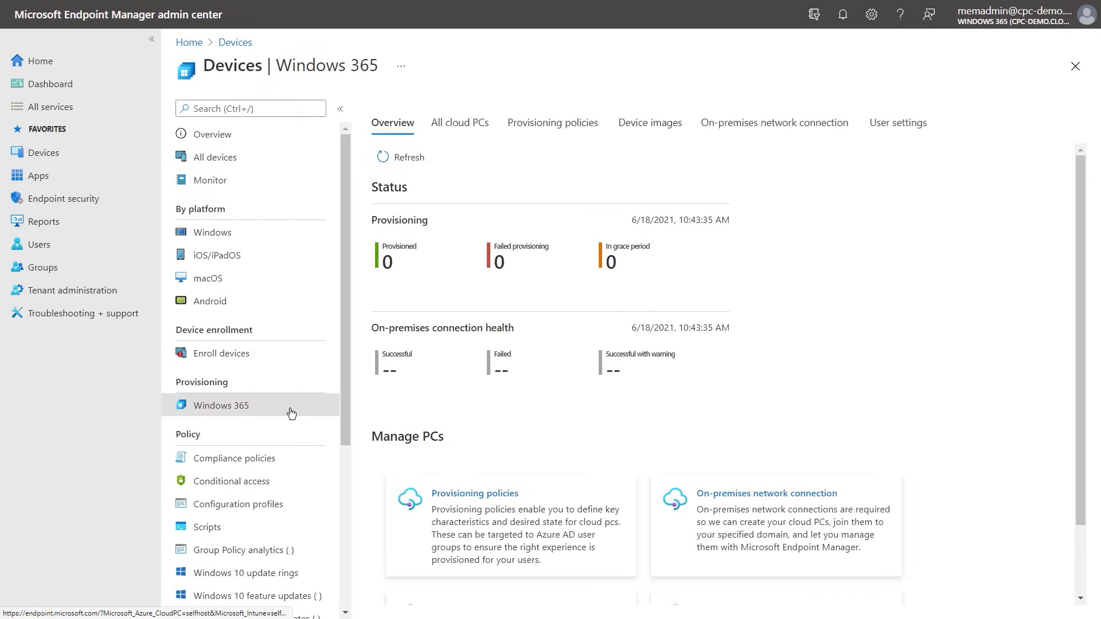
click(780, 124)
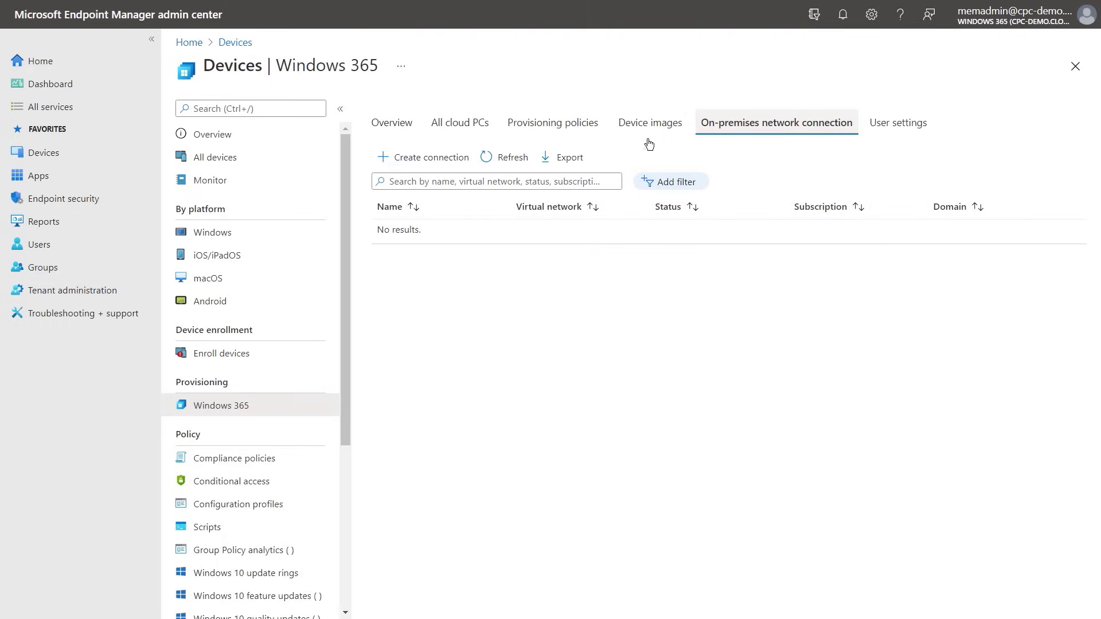
click(460, 161)
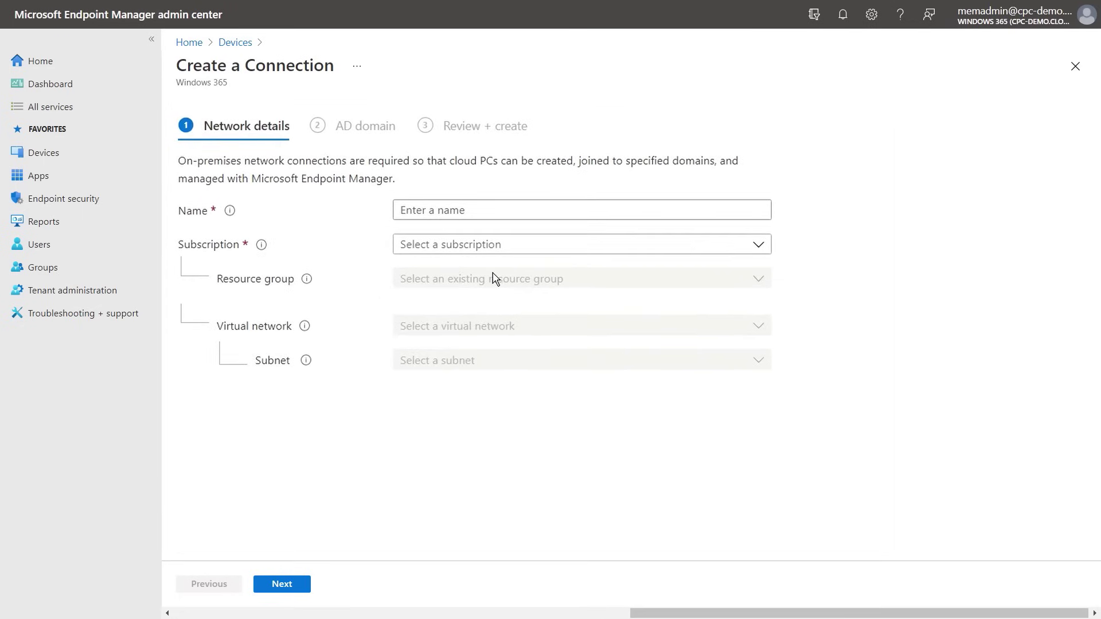
click(462, 213)
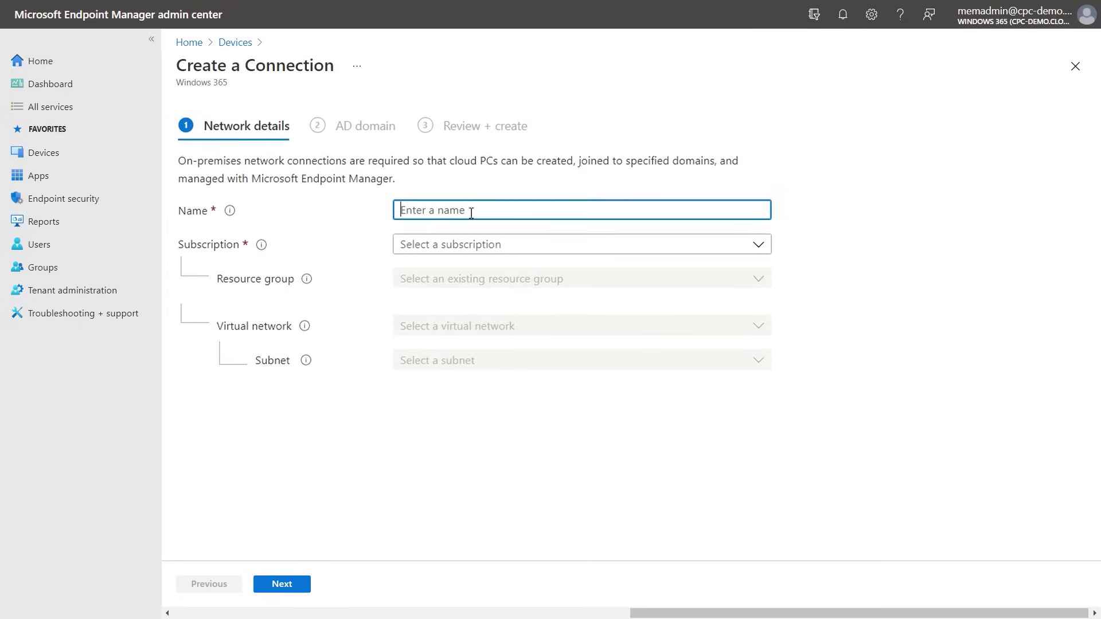
text(East US Office location)
key(Tab)
Select the Azure subscription, CPC-RG resource group, CPC-VNET network and subnet1, then continue
click(760, 250)
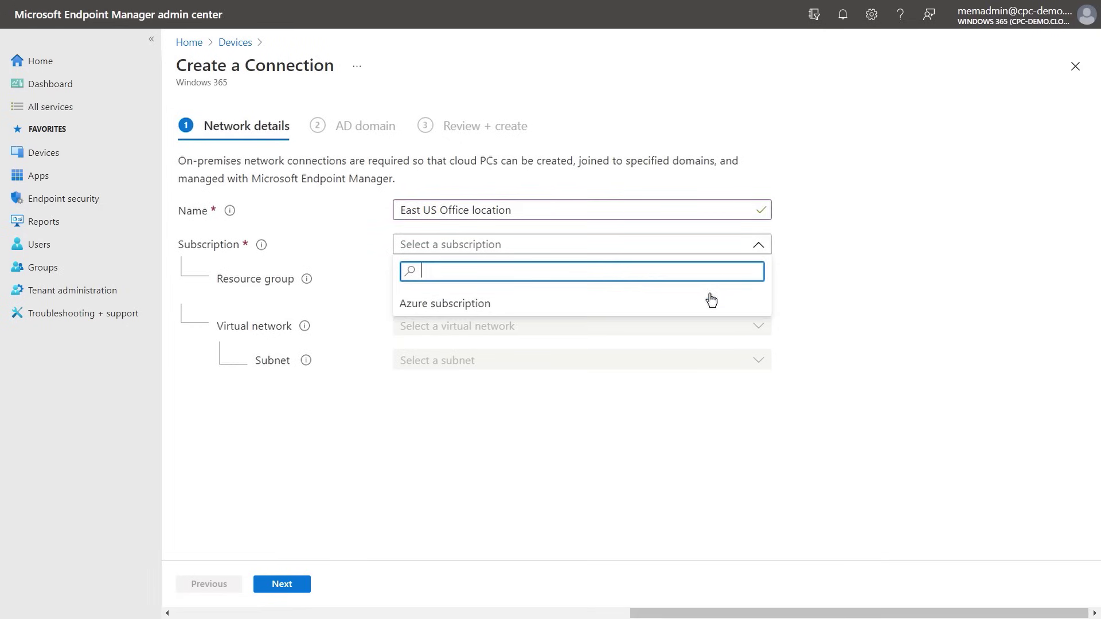
click(714, 300)
click(757, 280)
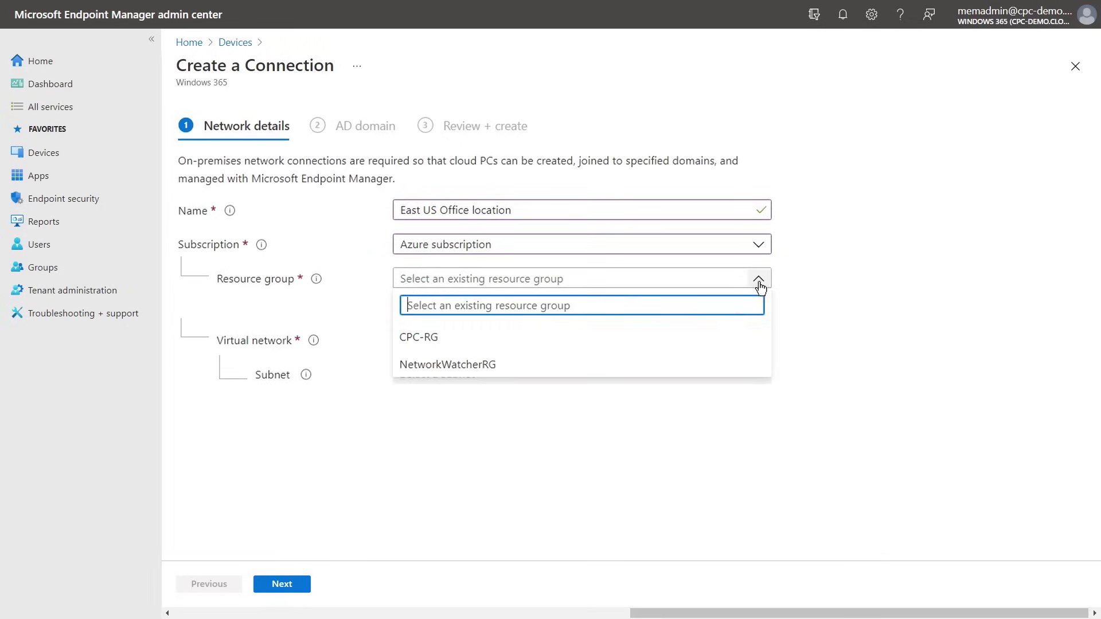
click(725, 336)
click(757, 341)
click(734, 367)
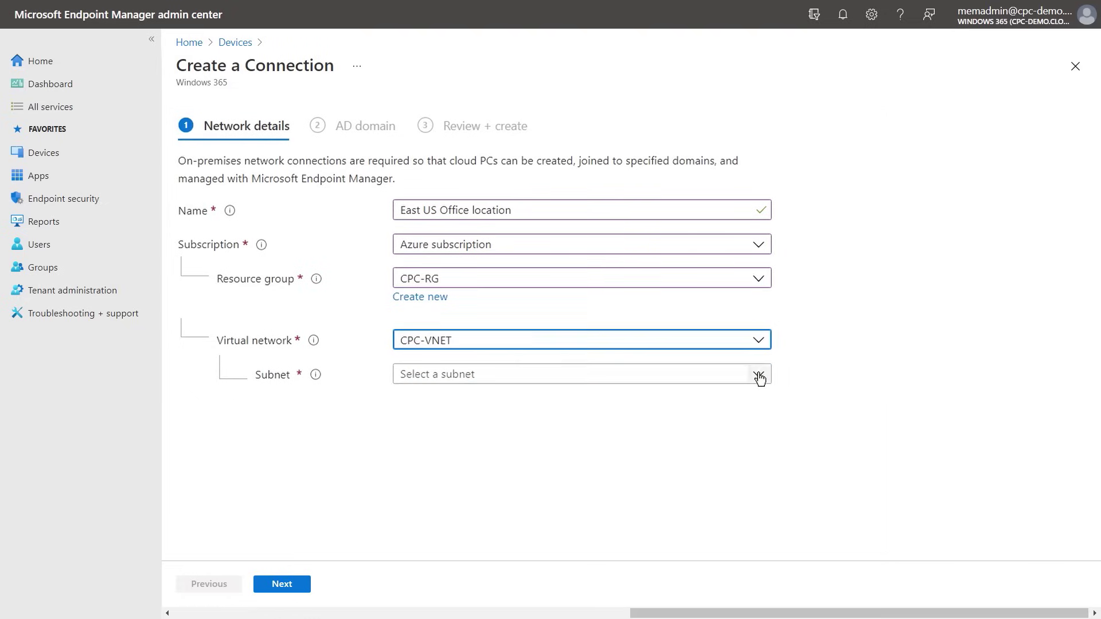
click(758, 376)
click(725, 399)
click(697, 419)
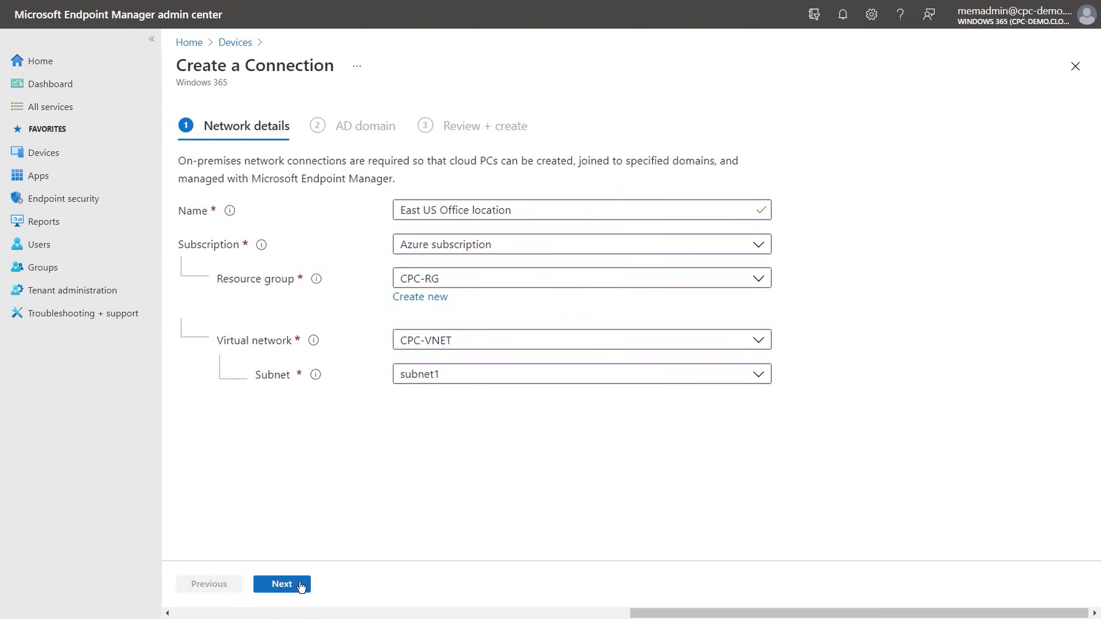
click(301, 584)
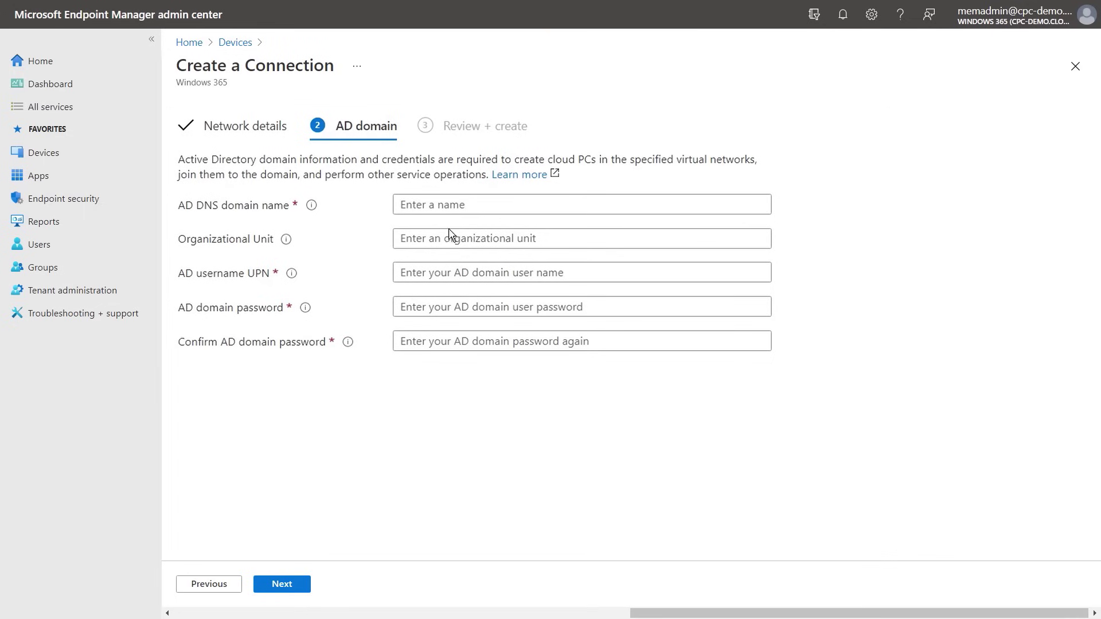
Enter cpc-demo.cloud as the AD DNS domain name and the domain-join account's UPN
click(454, 205)
text(cpc-demo.cloud)
click(559, 245)
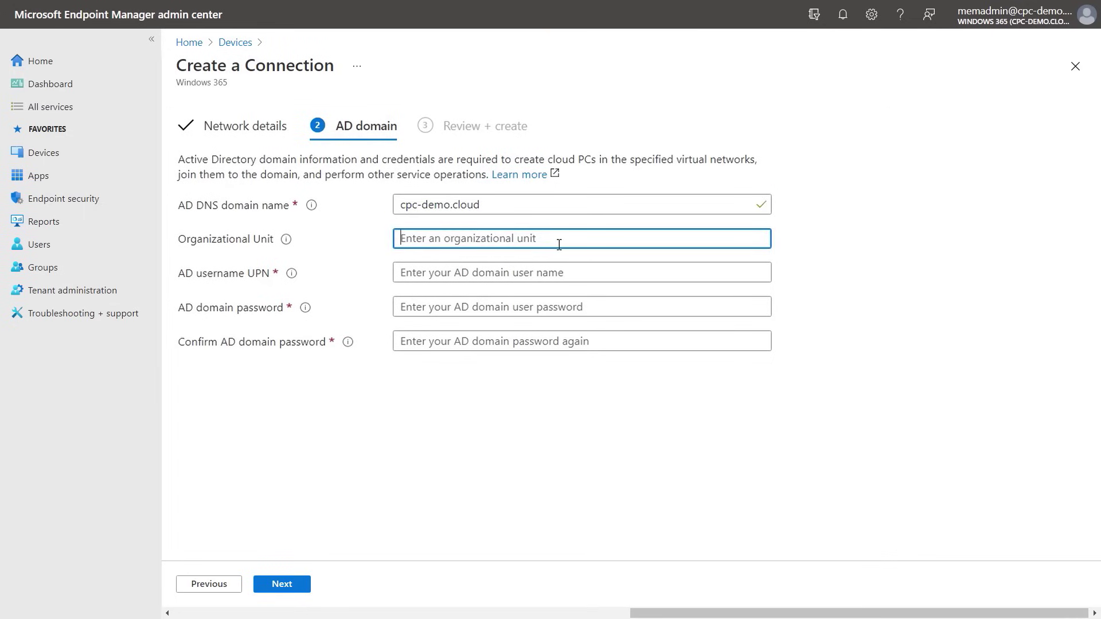
click(562, 266)
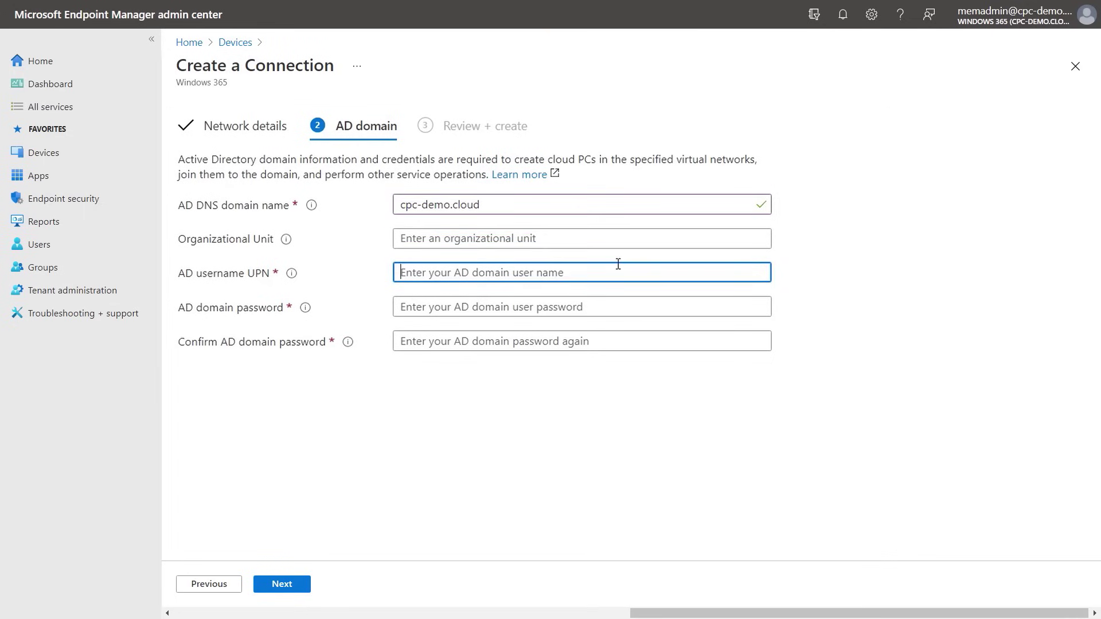
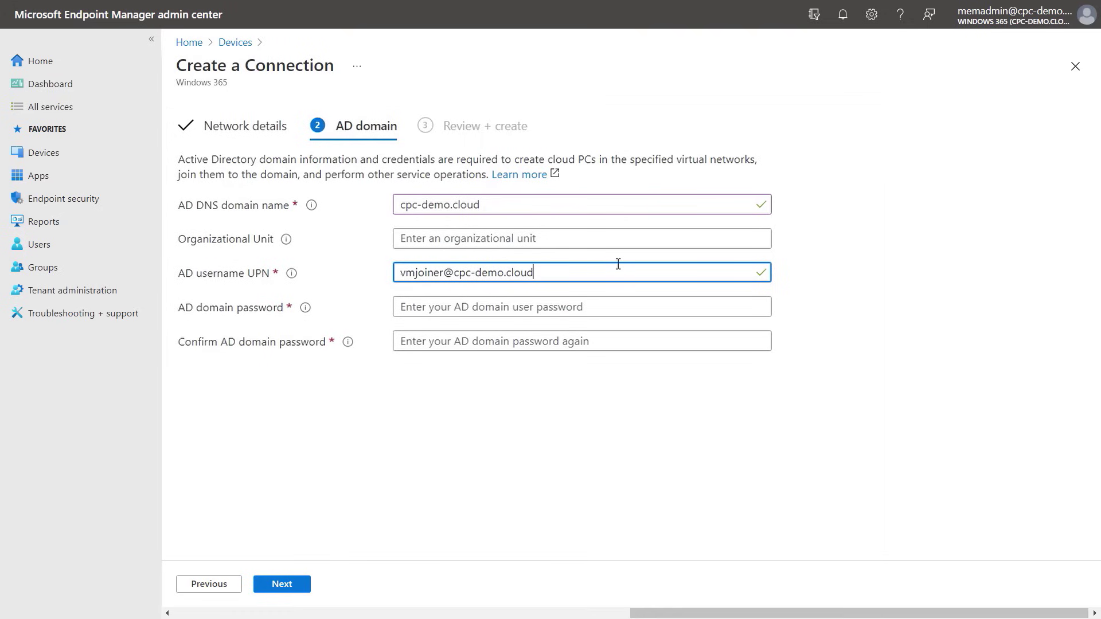
Paste the join account's password into both password fields, then review and create the connection
click(657, 307)
key(ctrl+v)
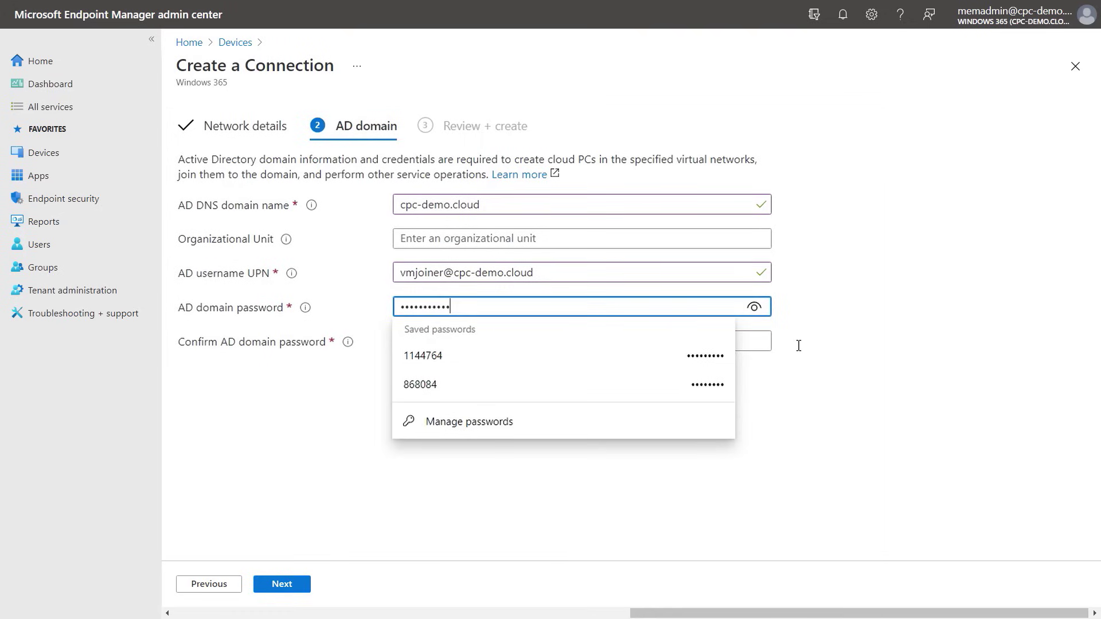
key(Tab)
key(ctrl+v)
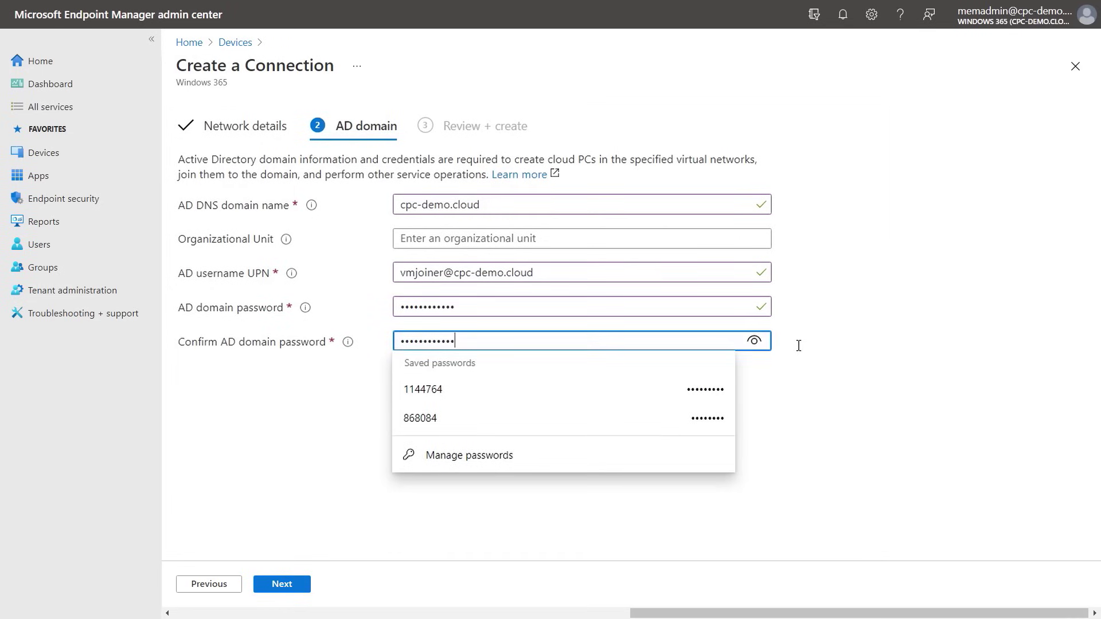
key(Tab)
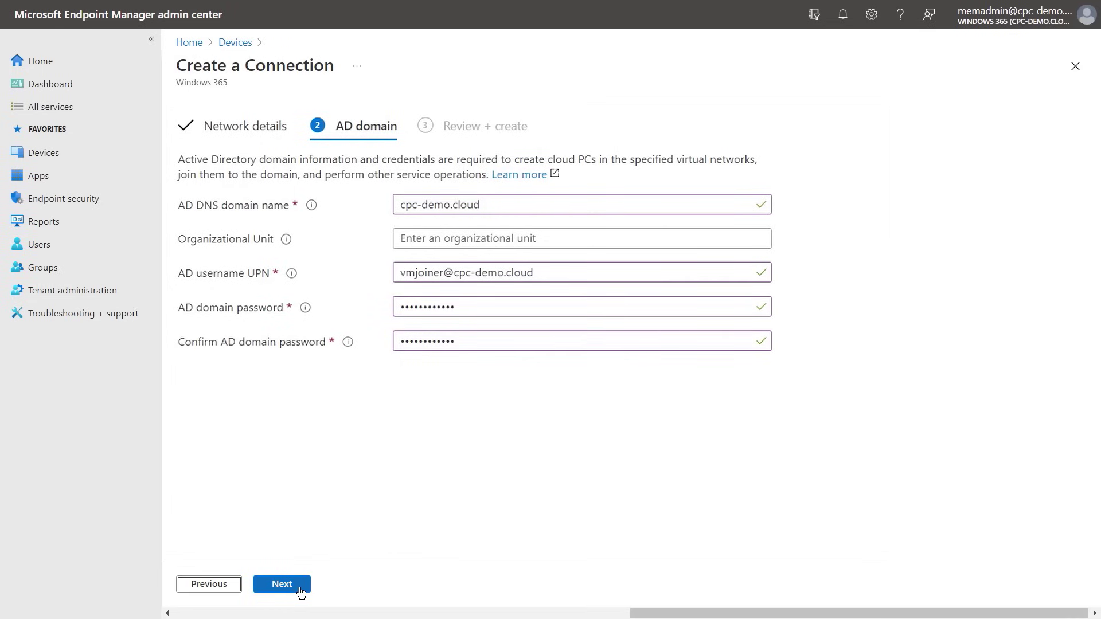
click(301, 591)
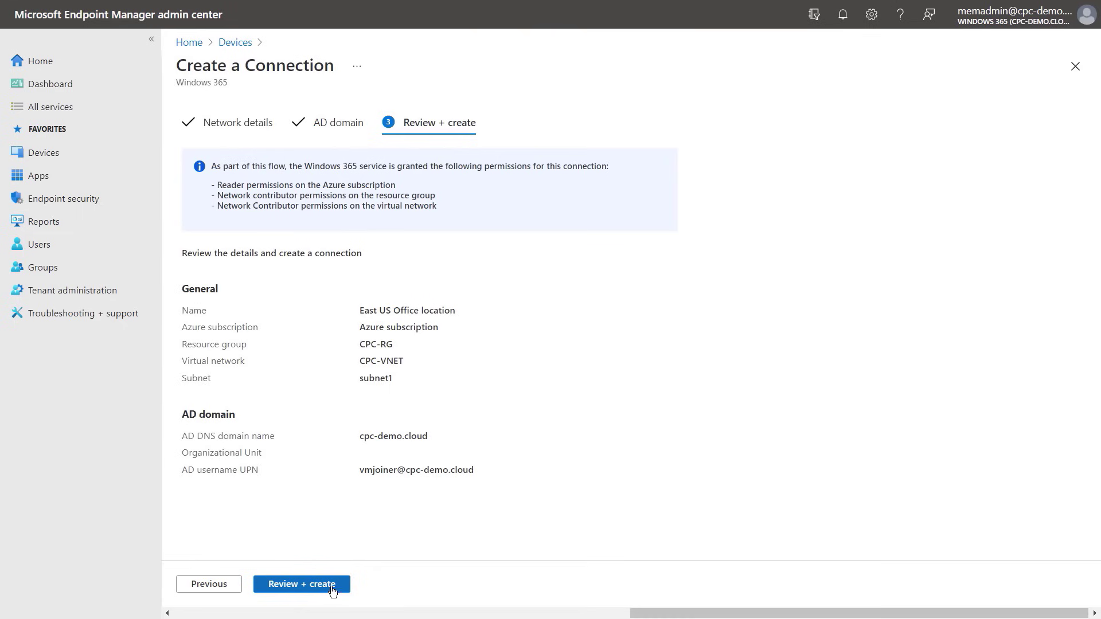
click(345, 590)
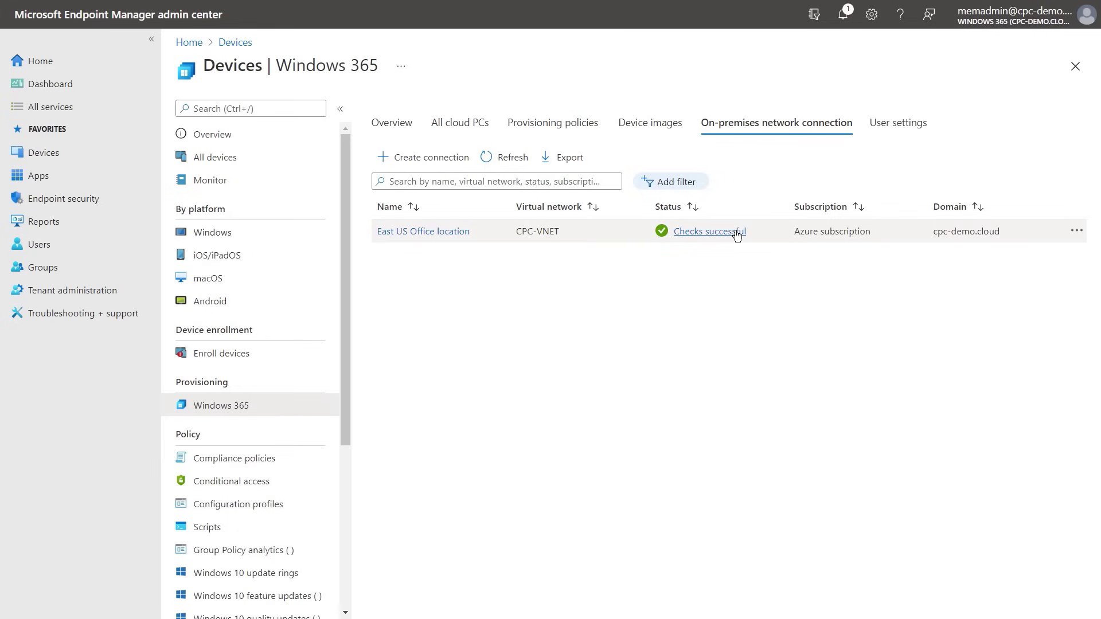
Check East US Office location's results, then view the Amsterdam Office location domain join failure details
click(737, 233)
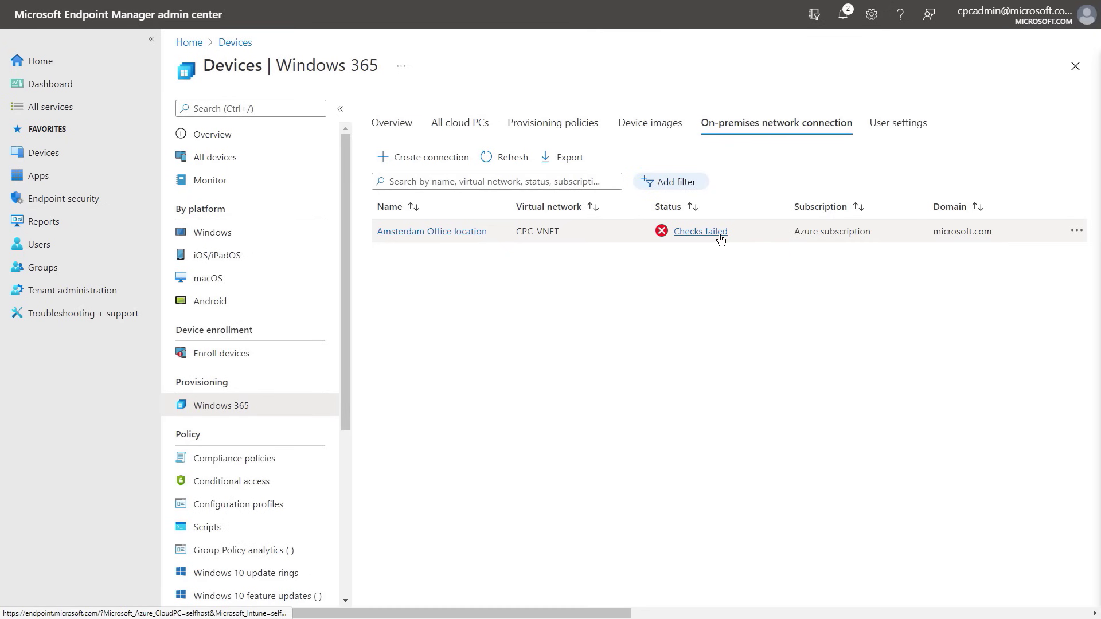
click(720, 236)
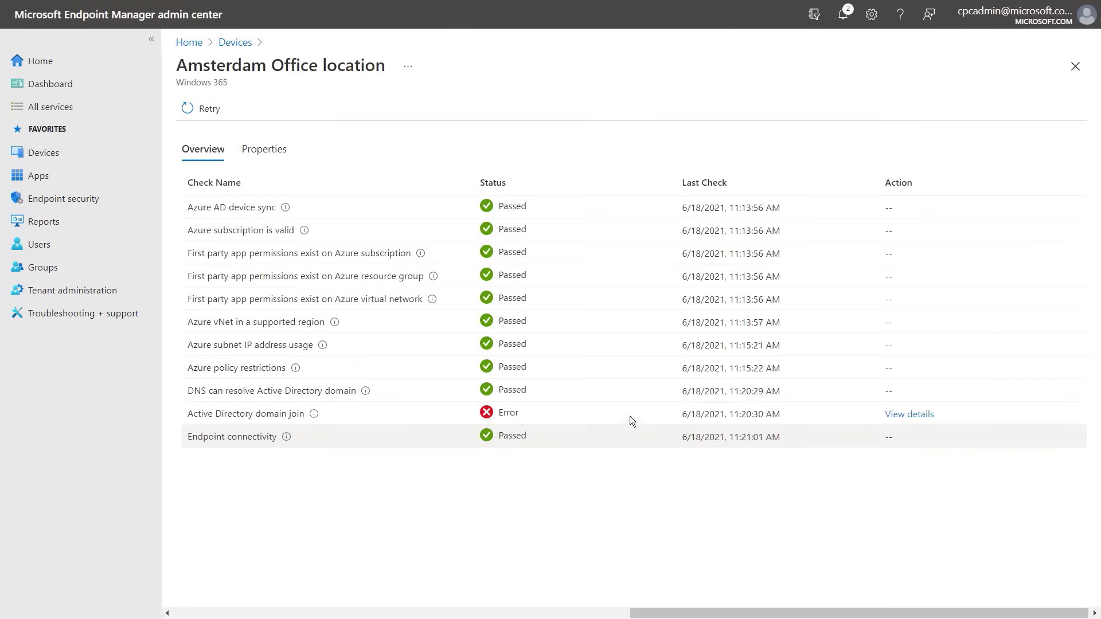
click(909, 415)
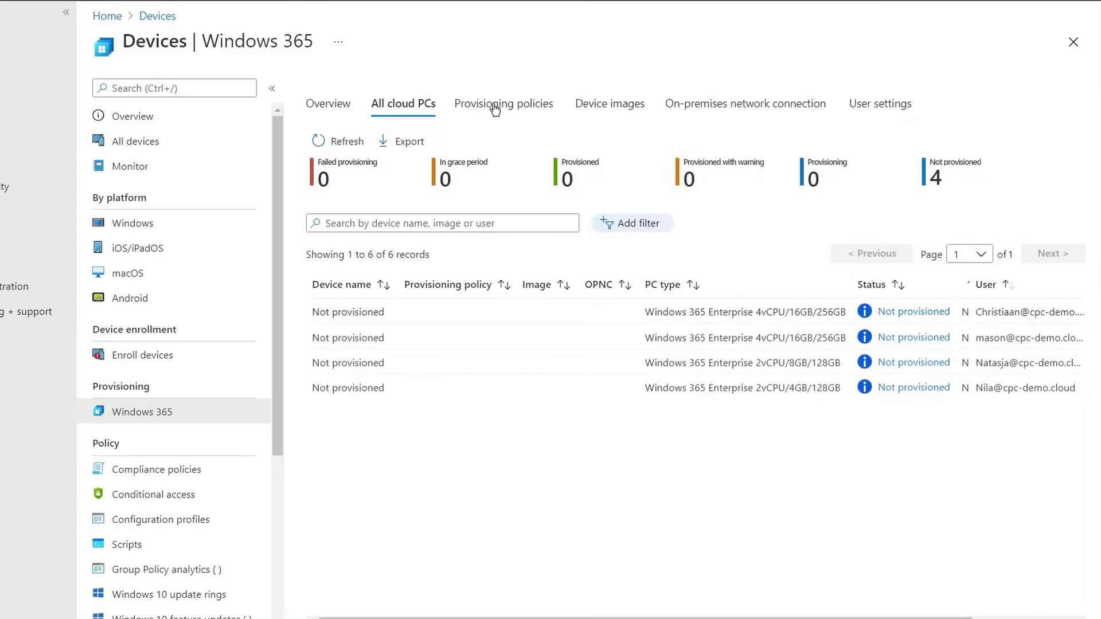
Switch to the Windows 365 Provisioning policies tab
click(495, 106)
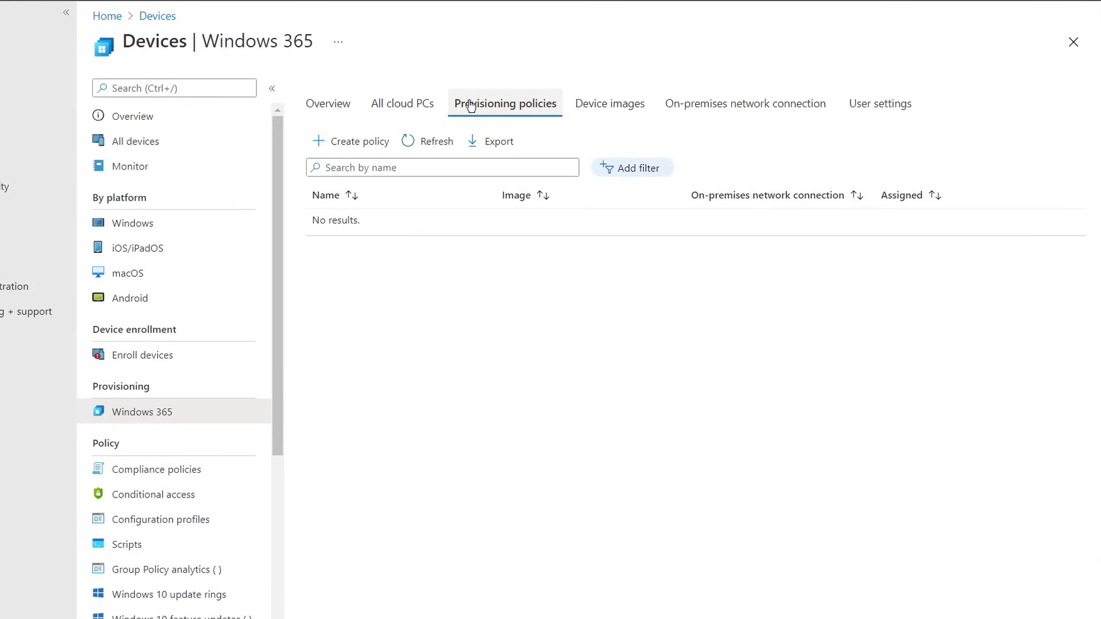
Create a policy named 'East US – Finance users' using the East US Office location connection
click(365, 147)
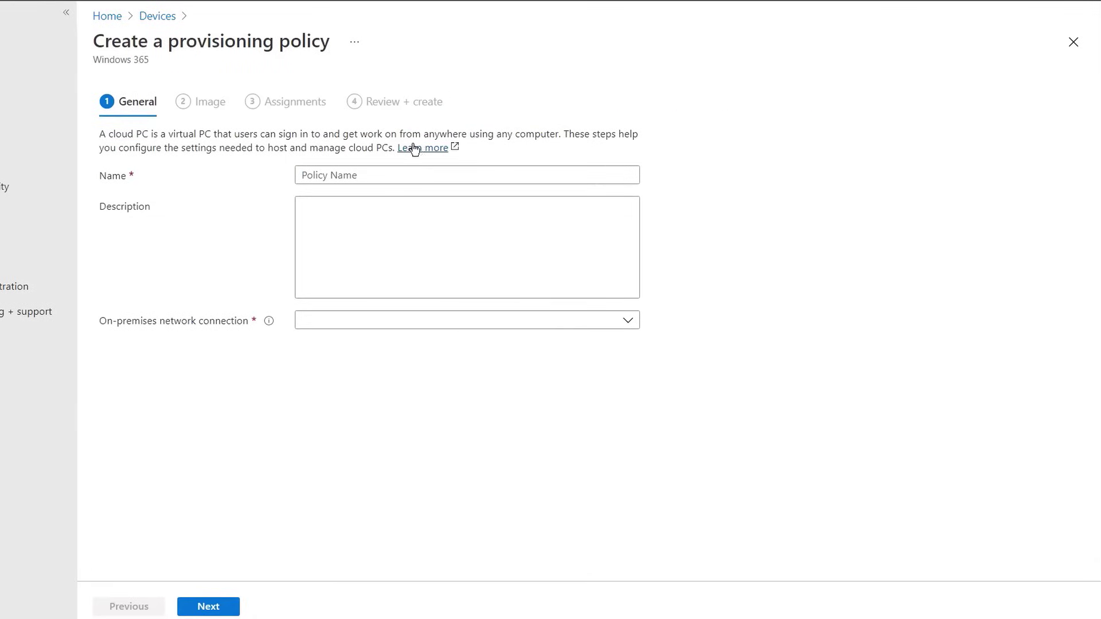
click(421, 175)
text(East US – Finance users)
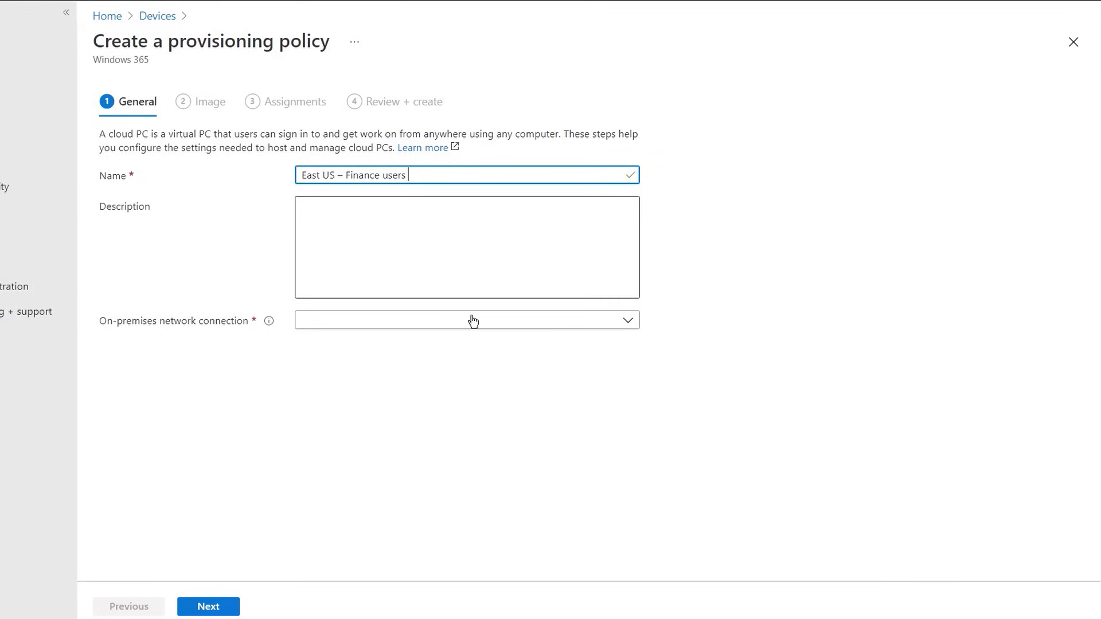
click(625, 322)
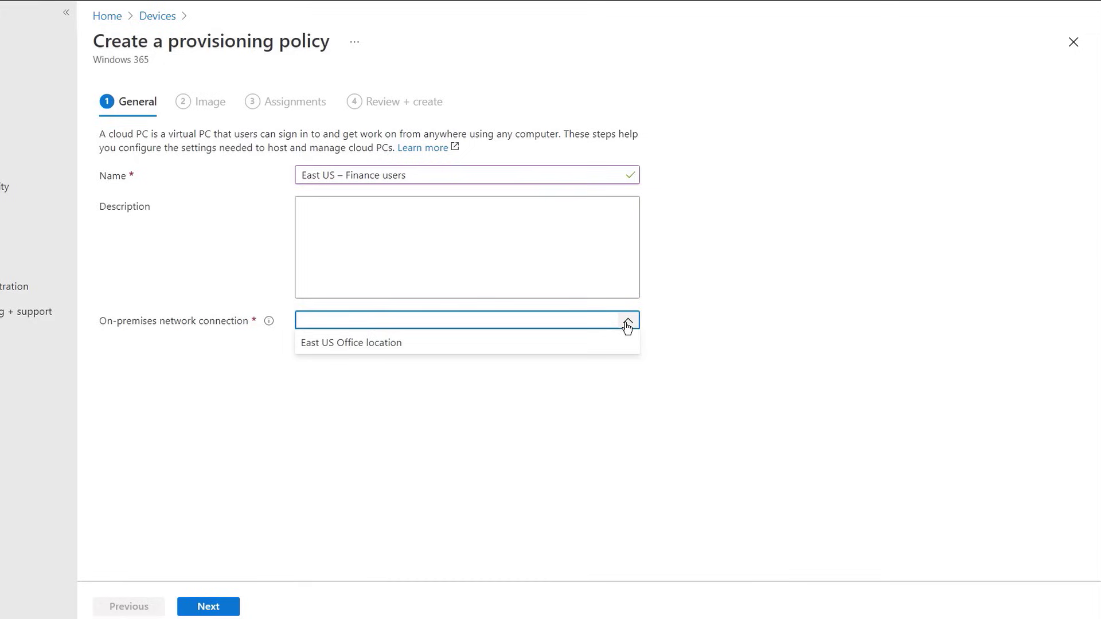
click(605, 347)
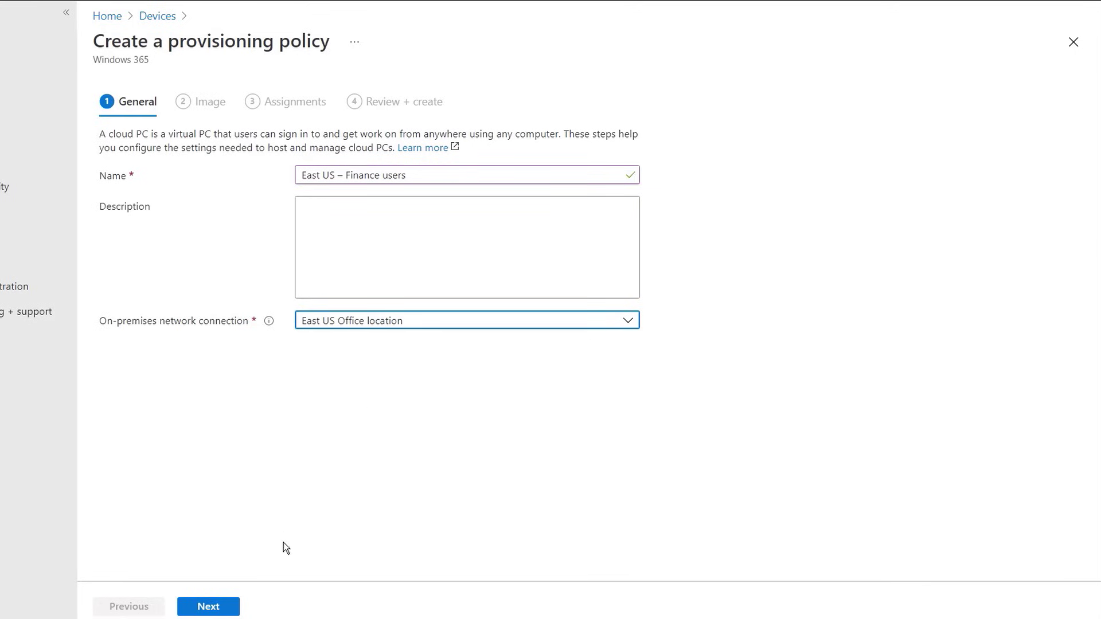
click(232, 612)
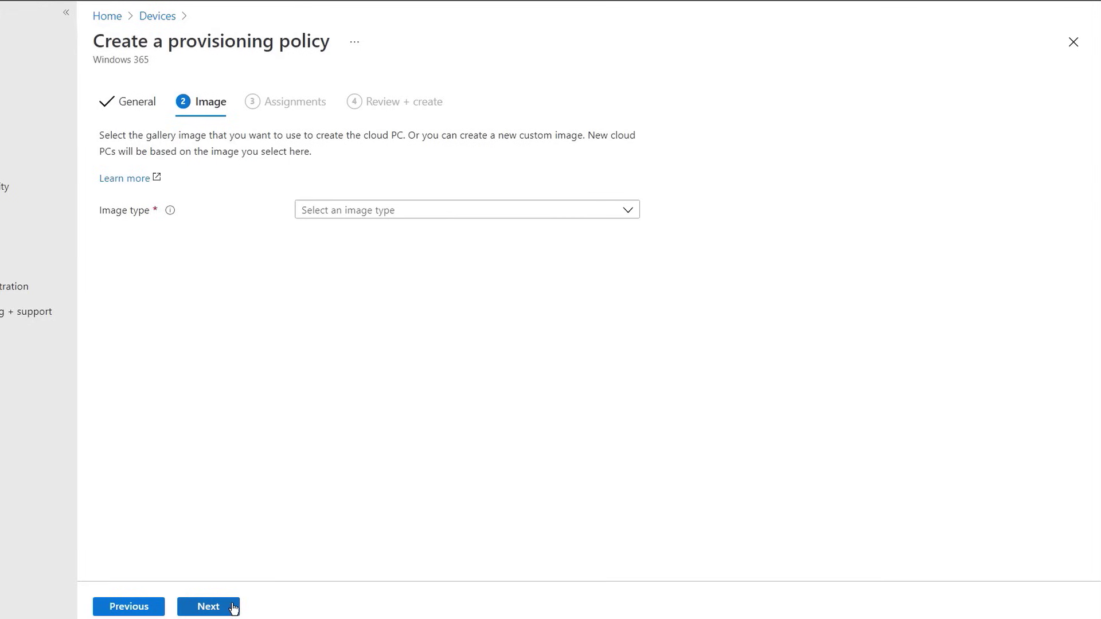
Choose the Windows 10 Enterprise M365 Apps and Teams gallery image for the policy
click(627, 210)
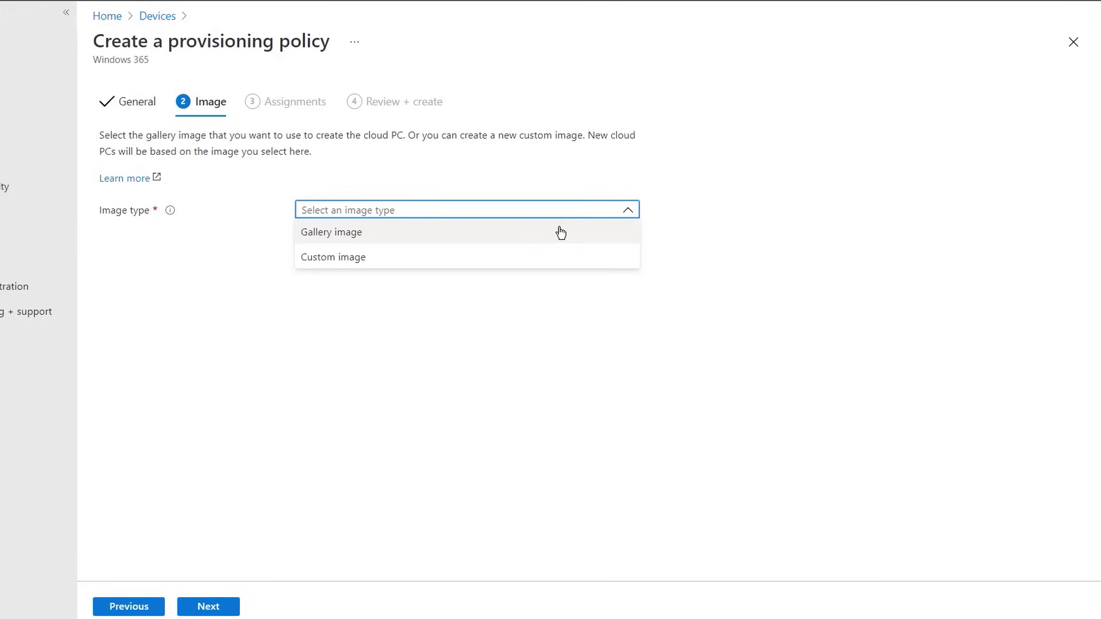
click(559, 232)
click(312, 246)
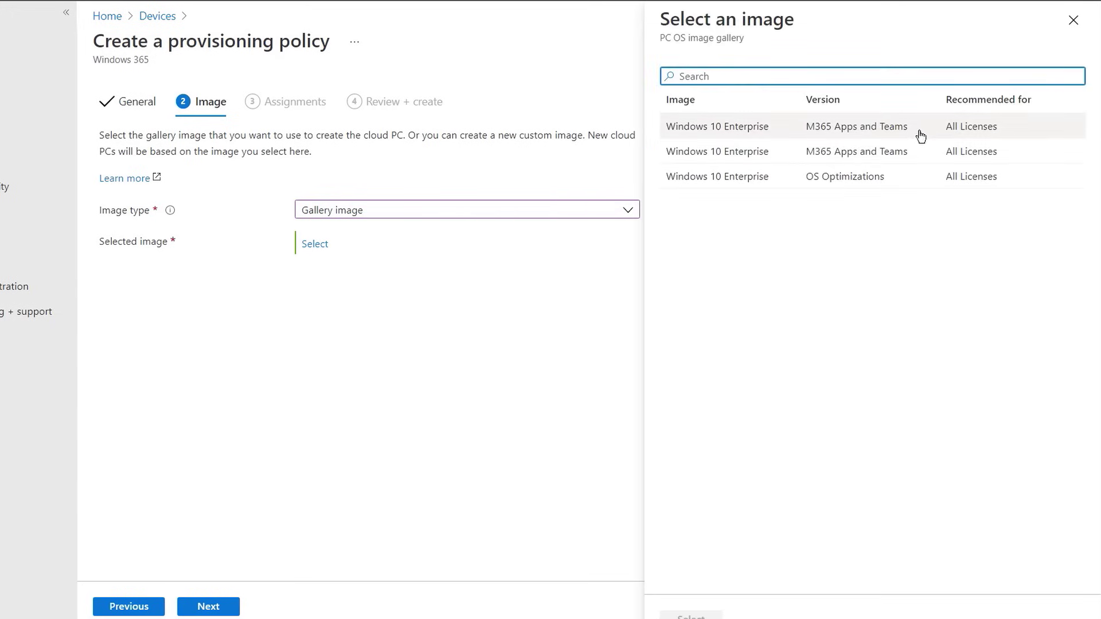
click(924, 133)
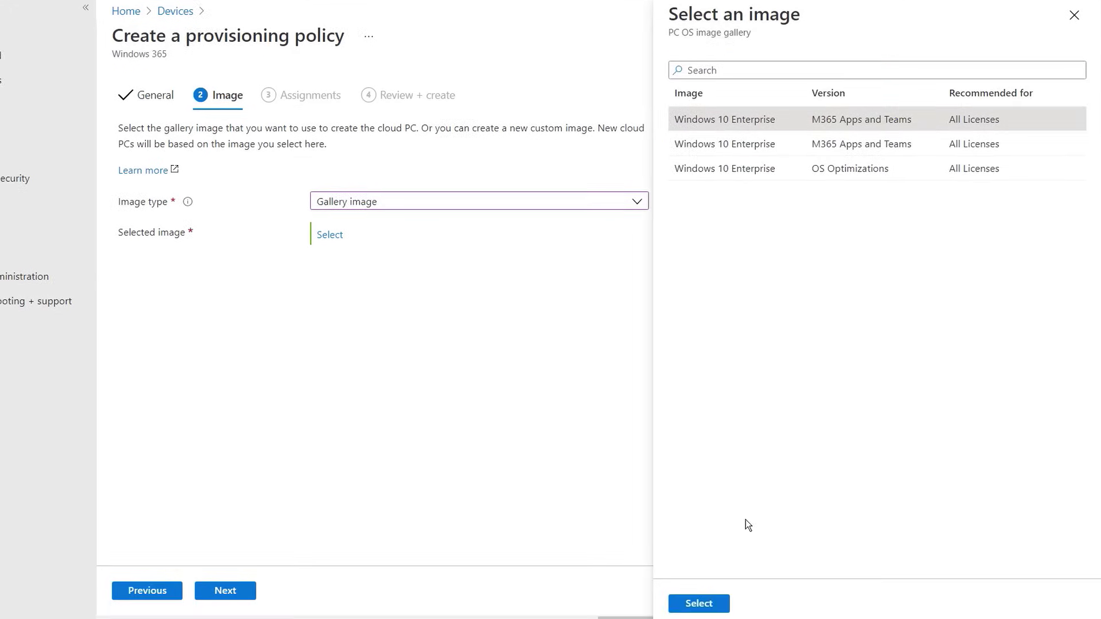
click(724, 604)
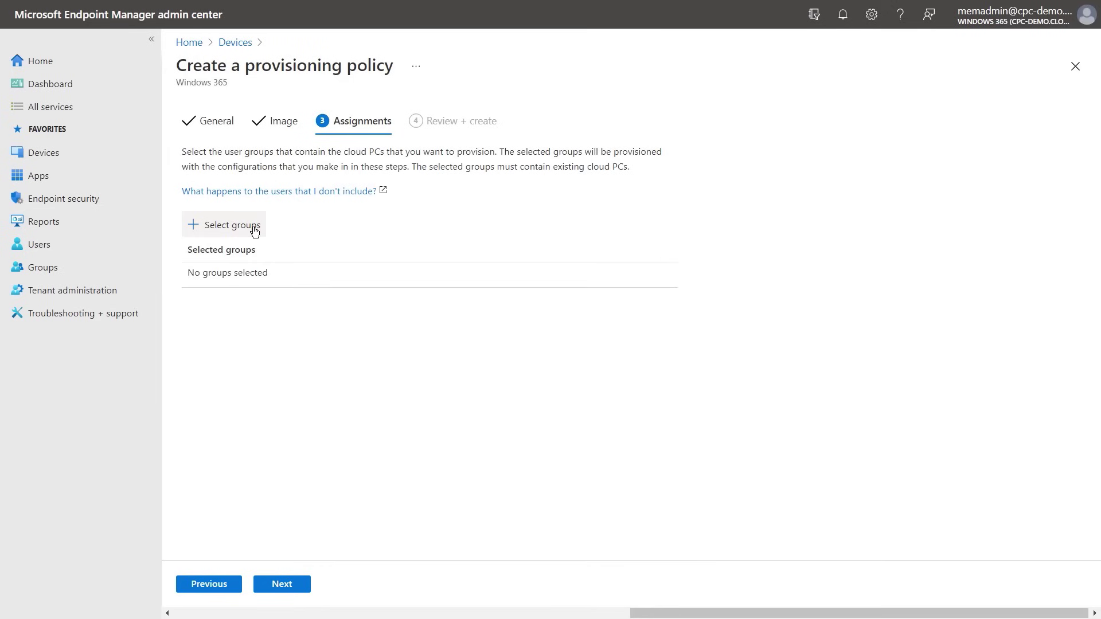
click(255, 230)
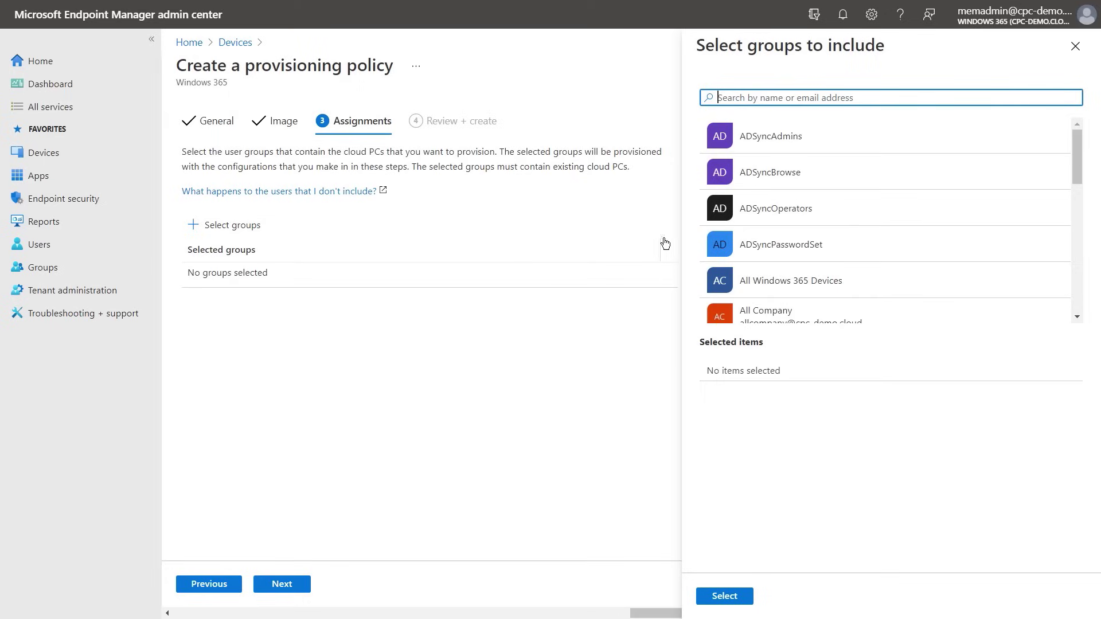
Search 'finance', assign the Finance users group, and create the East US – Finance users policy
click(850, 98)
text(finance)
click(841, 140)
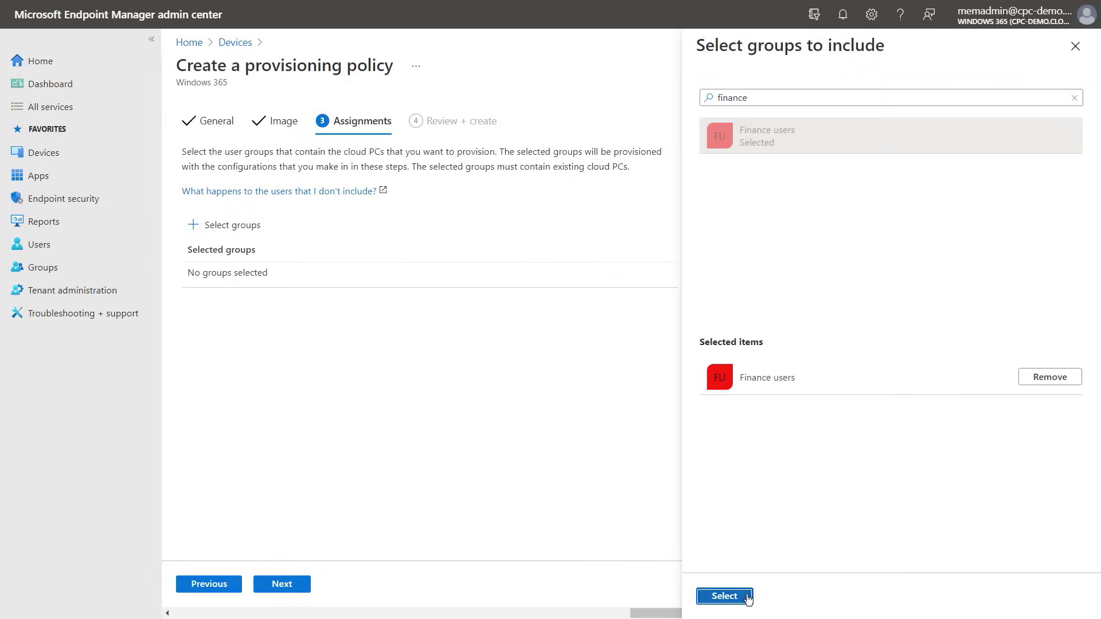
click(744, 595)
click(305, 589)
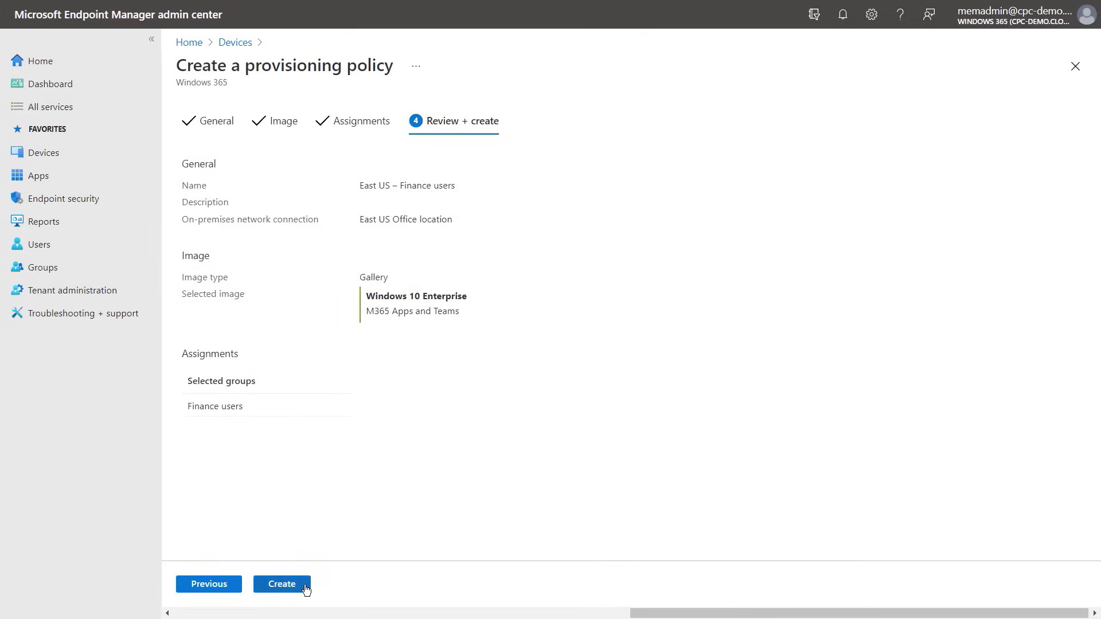
click(306, 586)
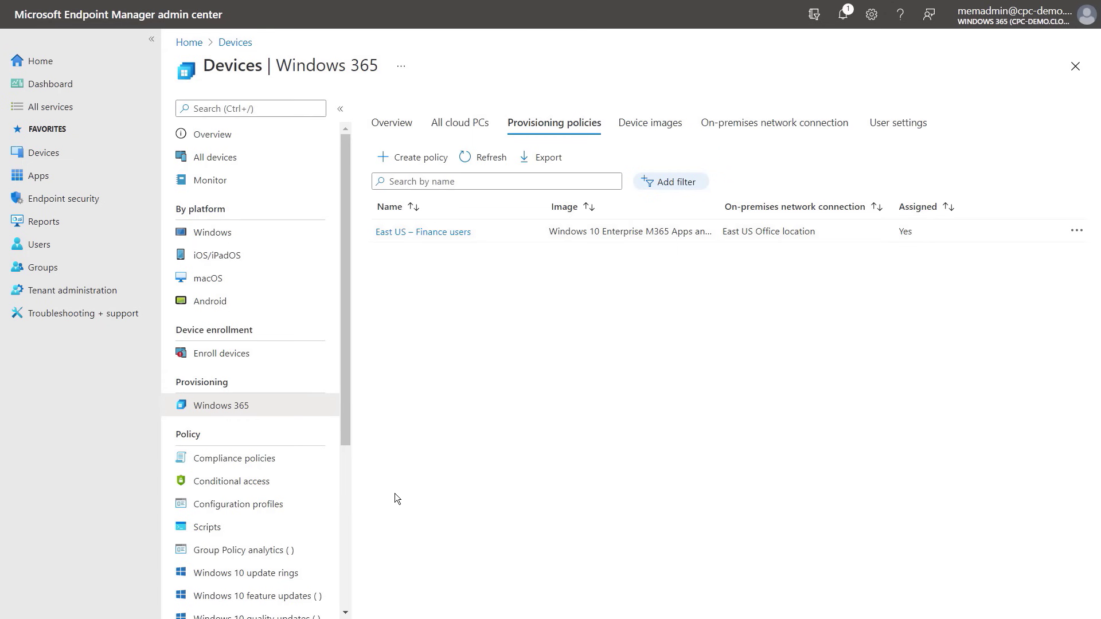
click(454, 135)
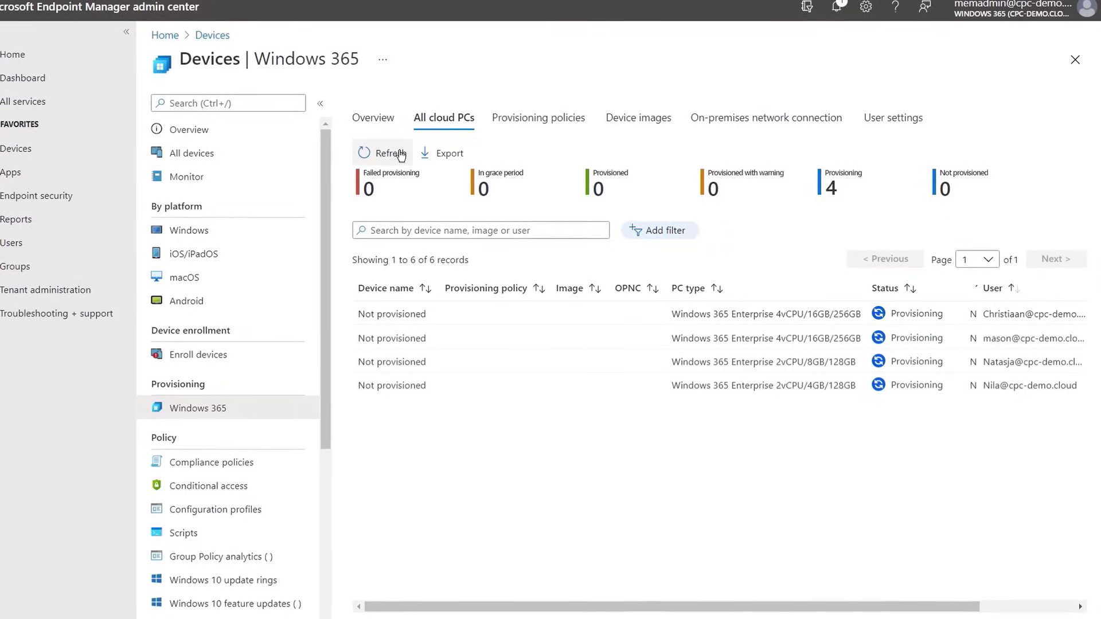
Refresh the All cloud PCs list to check the four cloud PCs' provisioning status
click(396, 152)
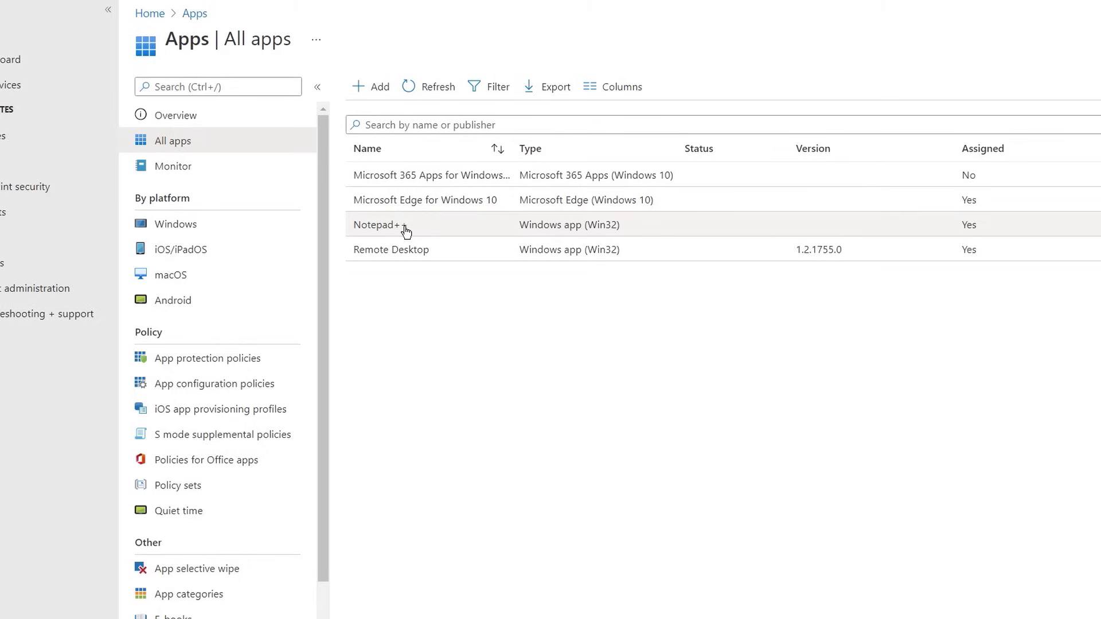
Add the Cloud PC users group as a Required assignment on Notepad++ and save
click(459, 231)
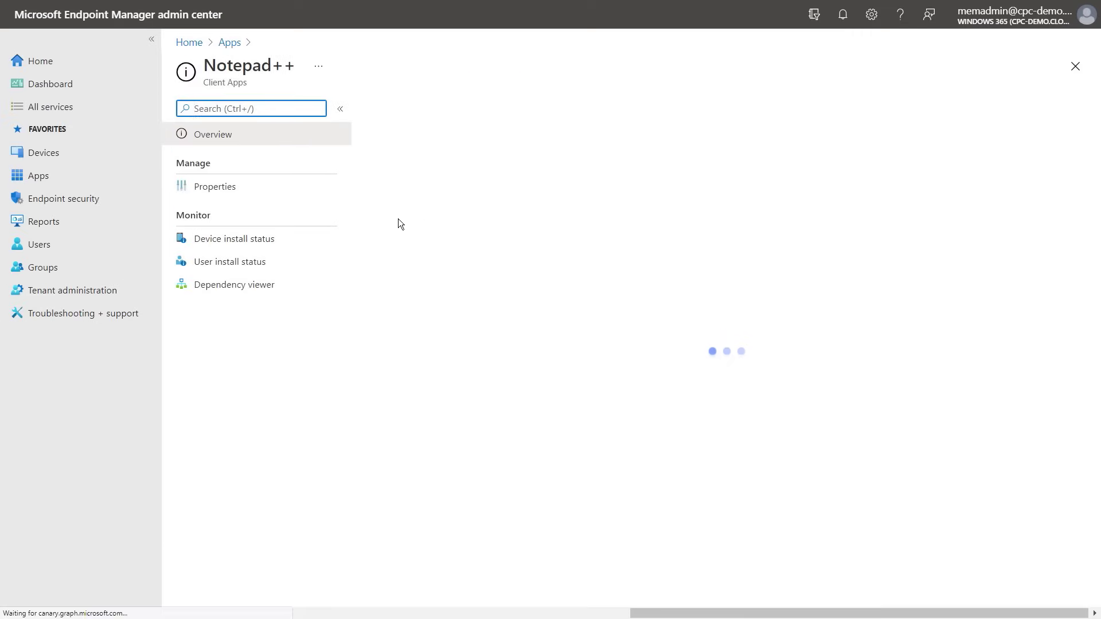
click(334, 191)
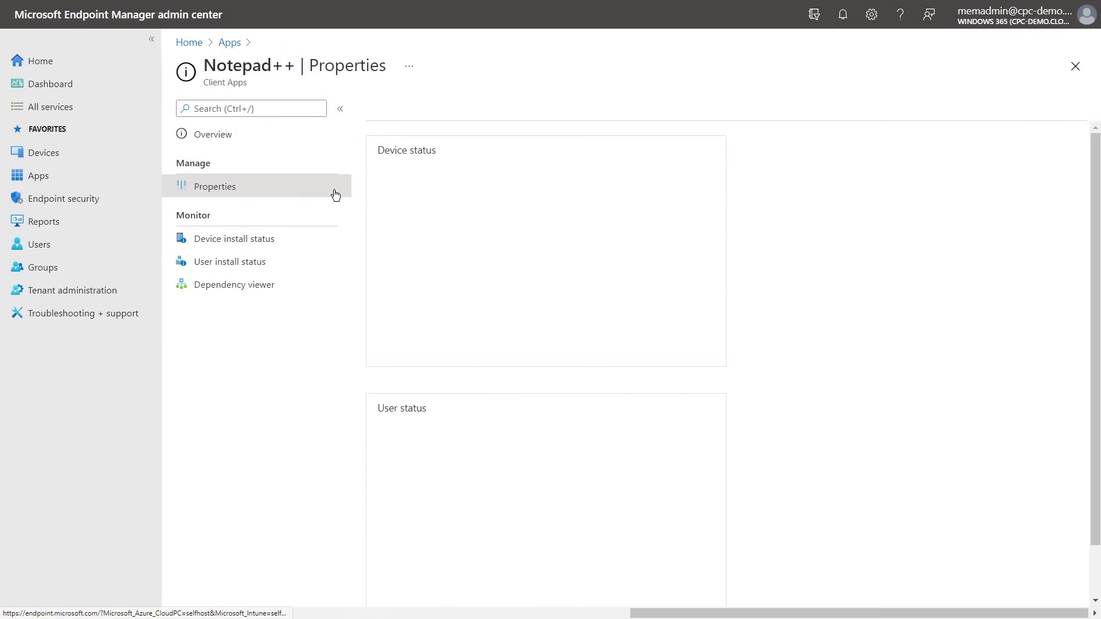
scroll(514, 252, down, 4)
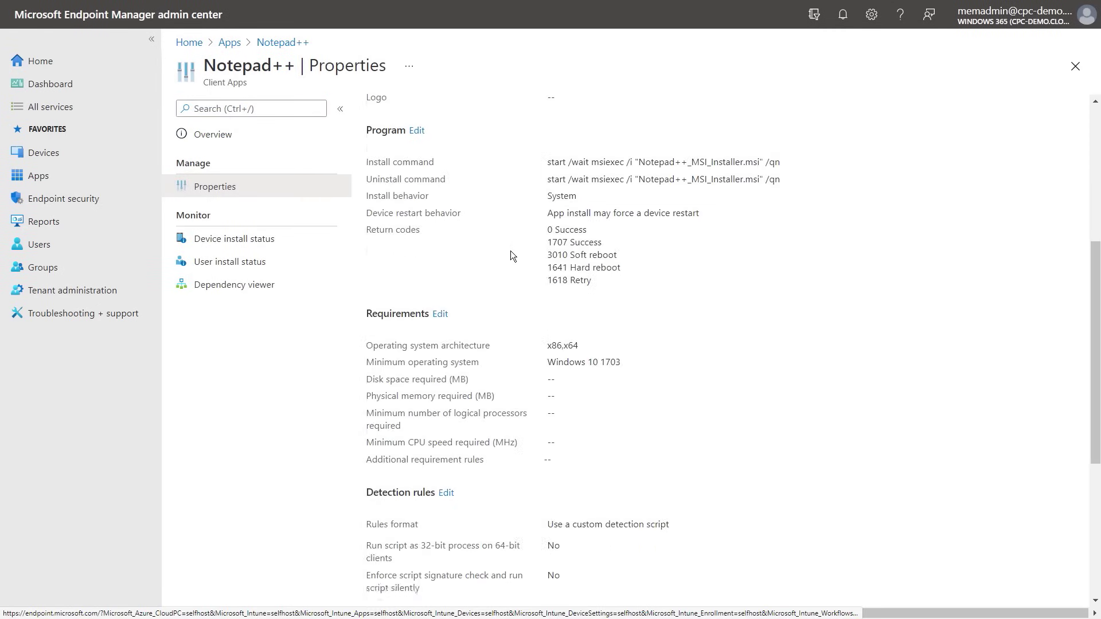
scroll(512, 257, down, 5)
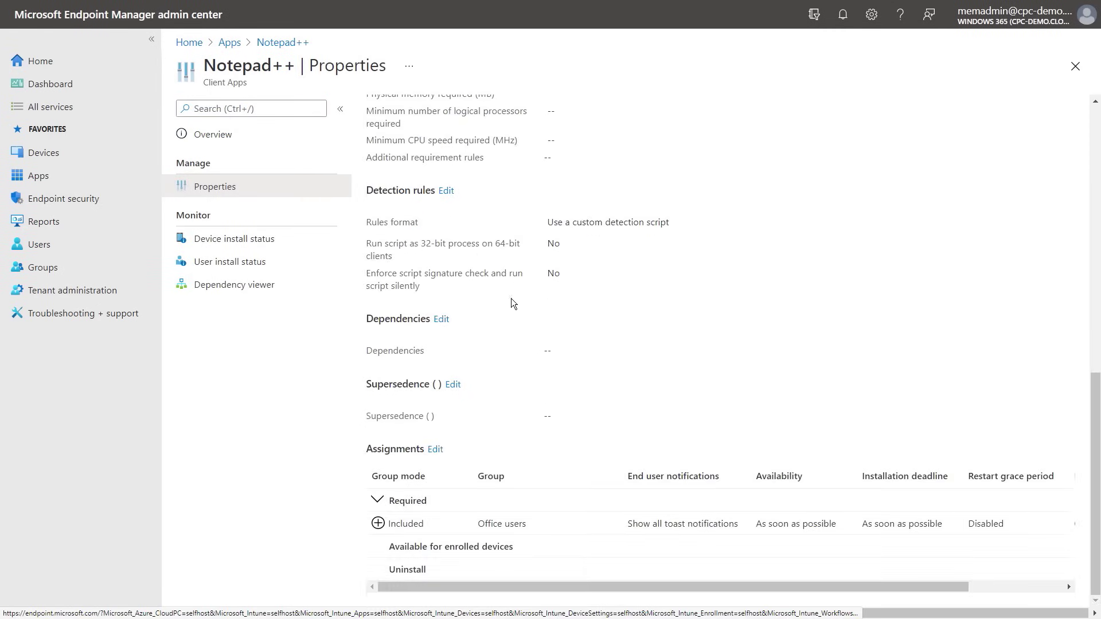
click(436, 450)
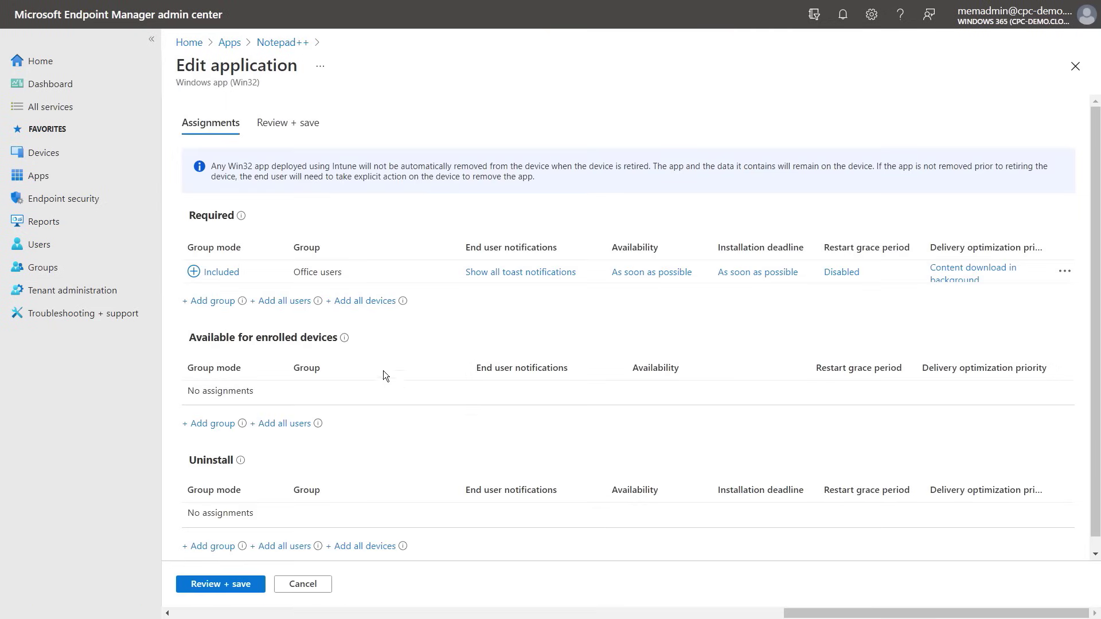
click(208, 301)
click(773, 93)
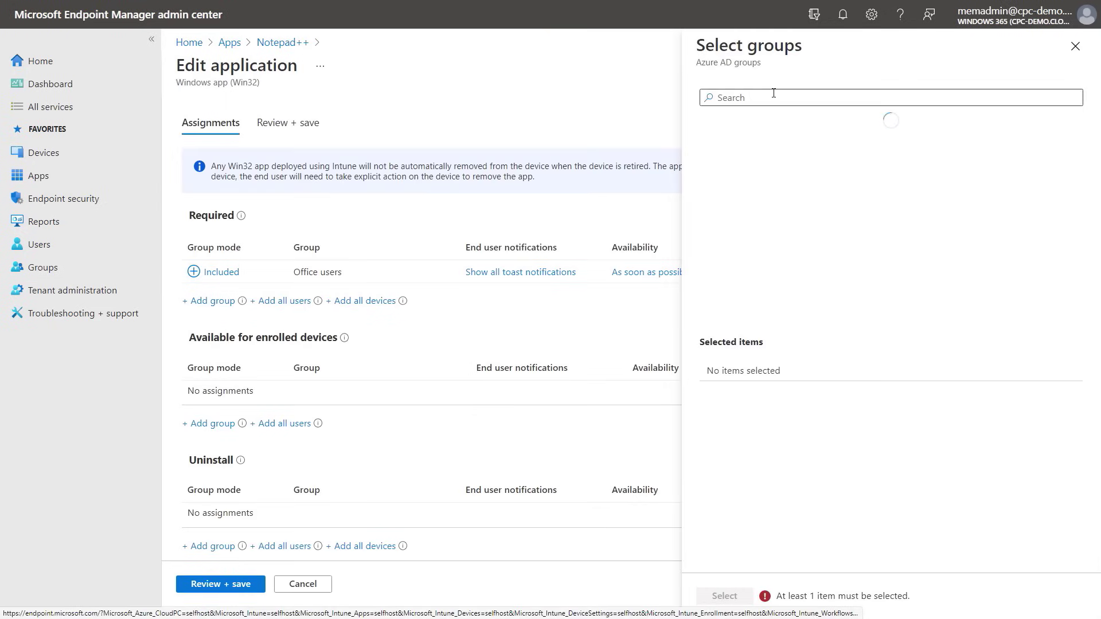
text(cloud pc)
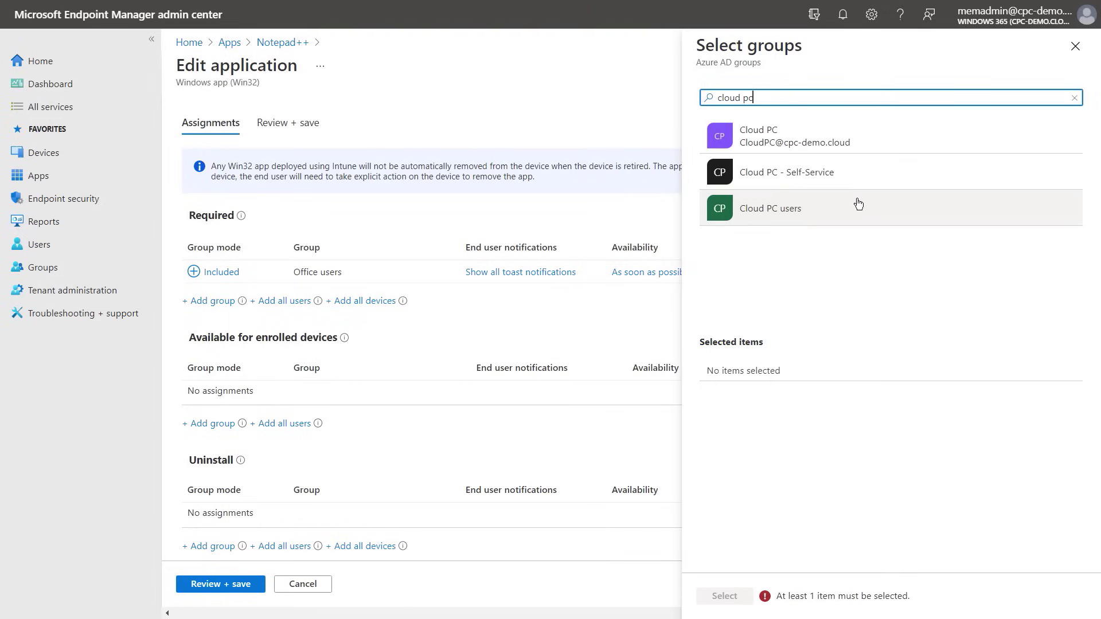
click(851, 208)
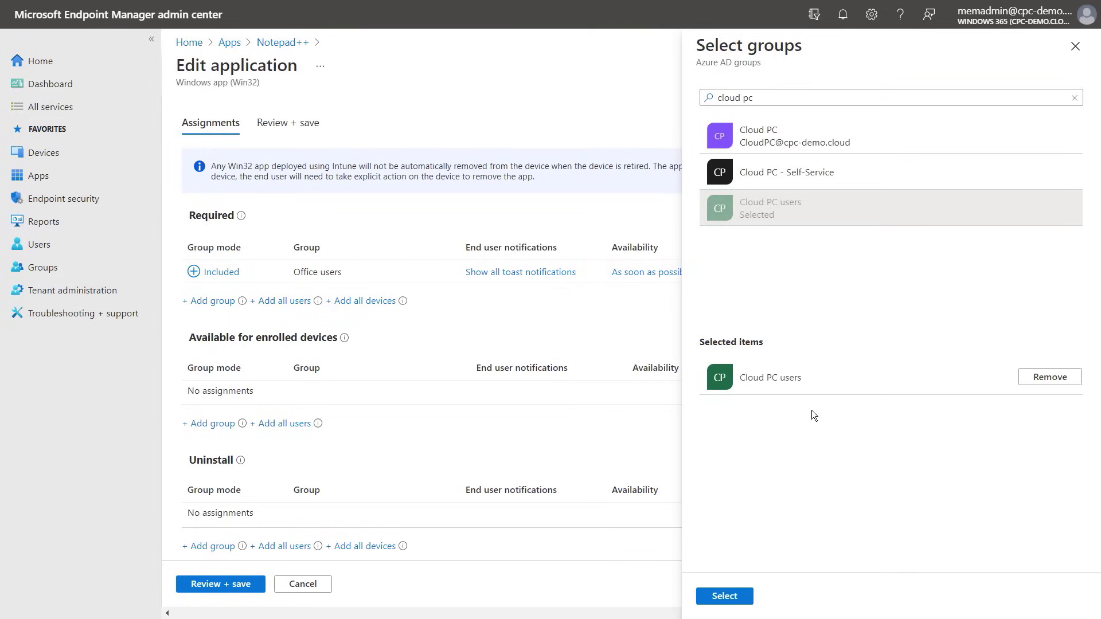
click(746, 596)
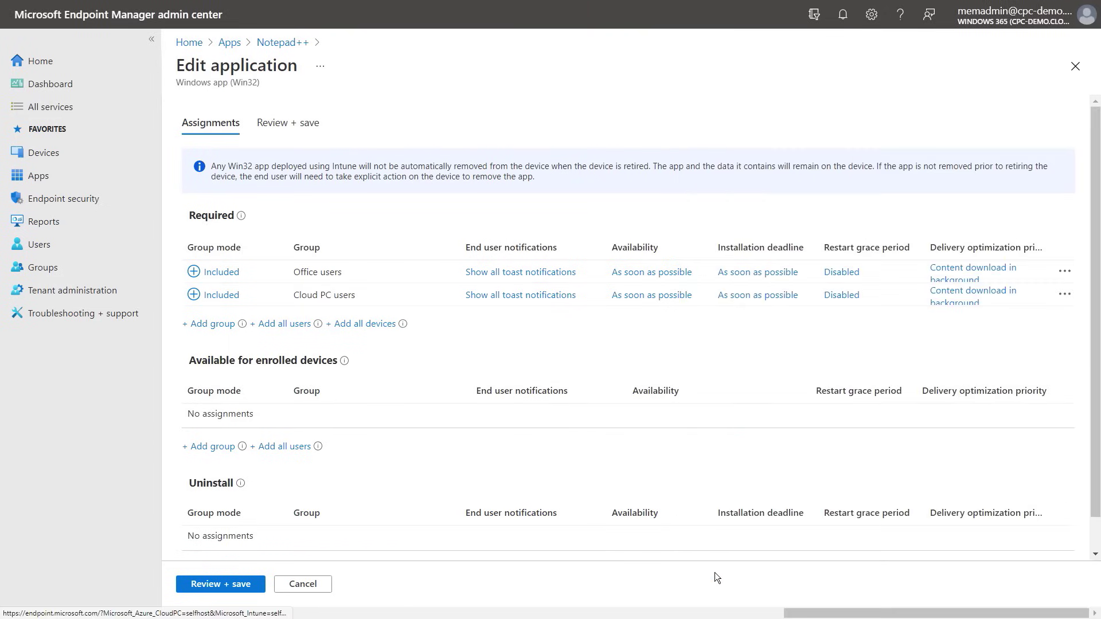
click(245, 584)
click(231, 585)
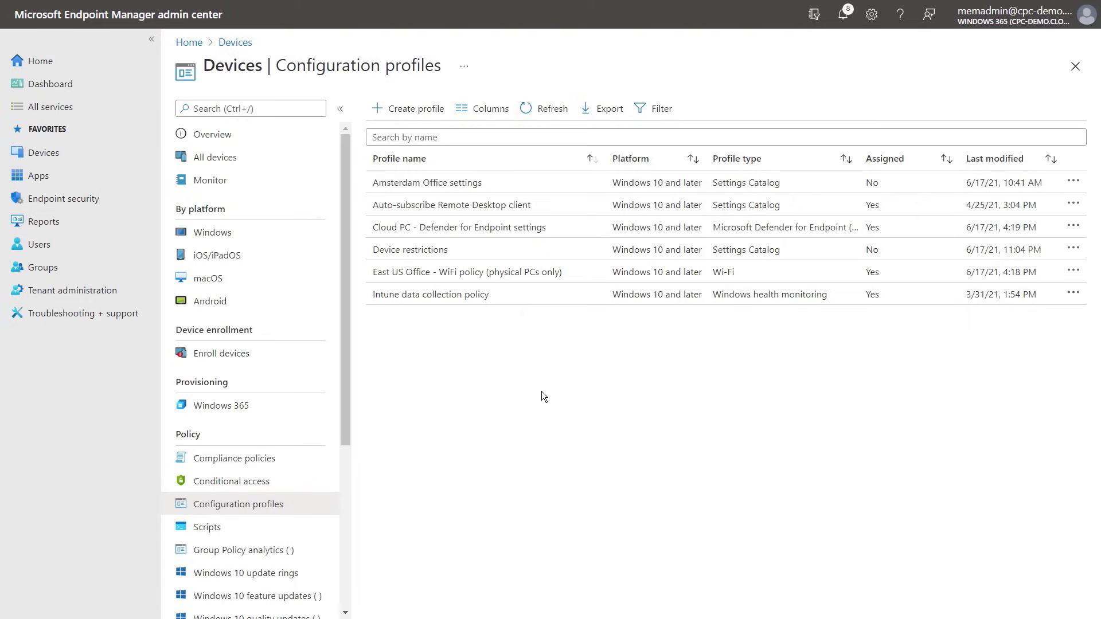
Add All Cloud PCs as an excluded group on East US Office - WiFi policy (physical PCs only) and save
click(496, 275)
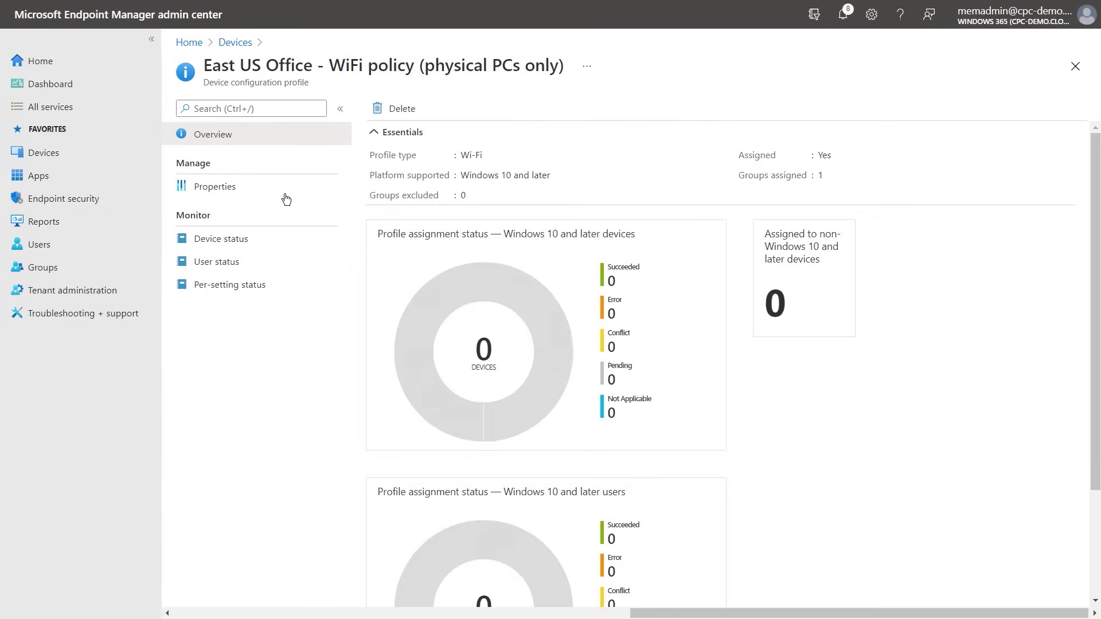
click(290, 191)
scroll(449, 492, down, 1)
click(458, 441)
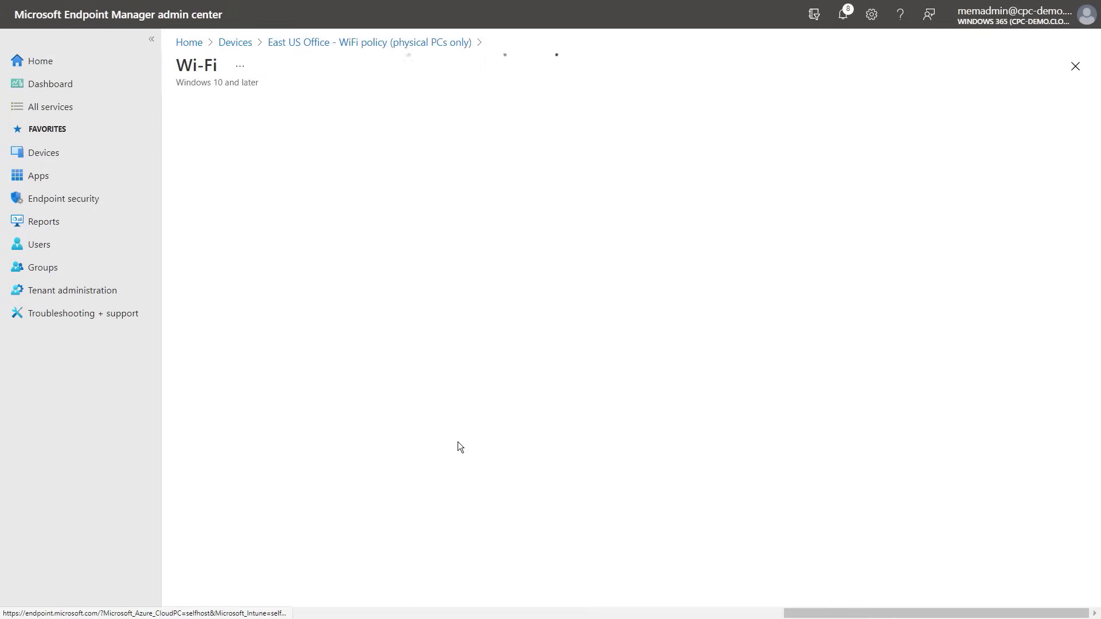
click(241, 337)
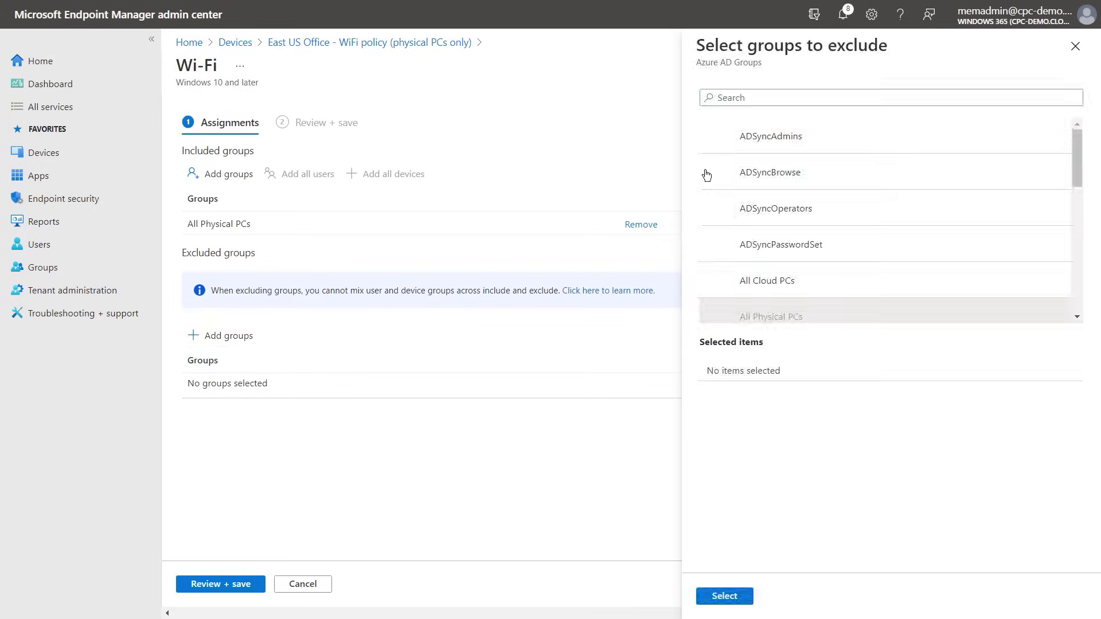
click(819, 282)
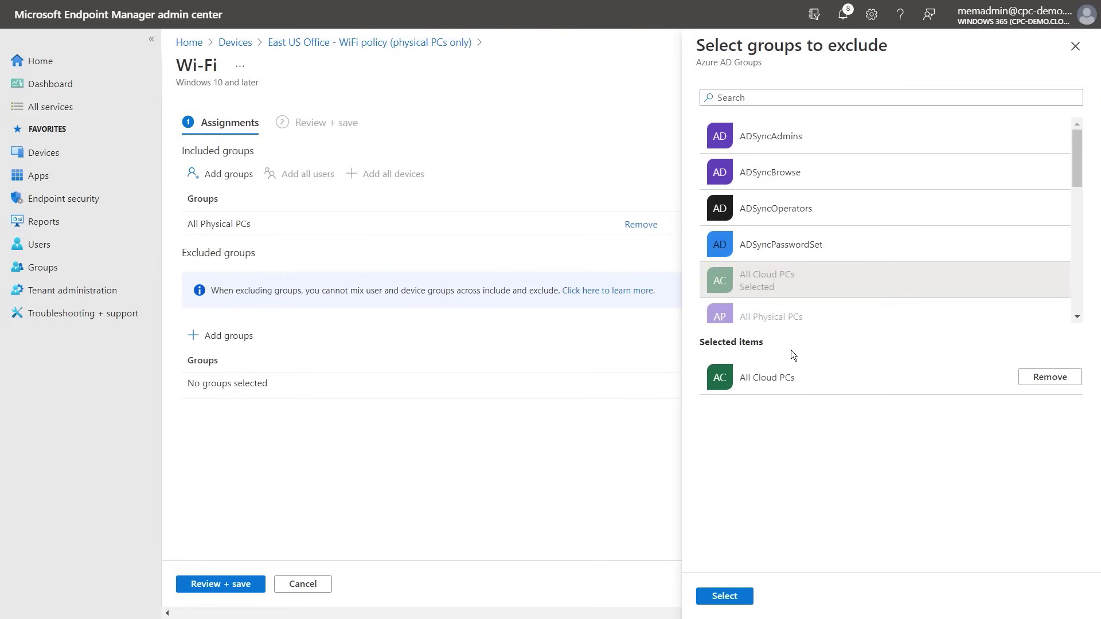
click(745, 599)
click(252, 584)
click(228, 586)
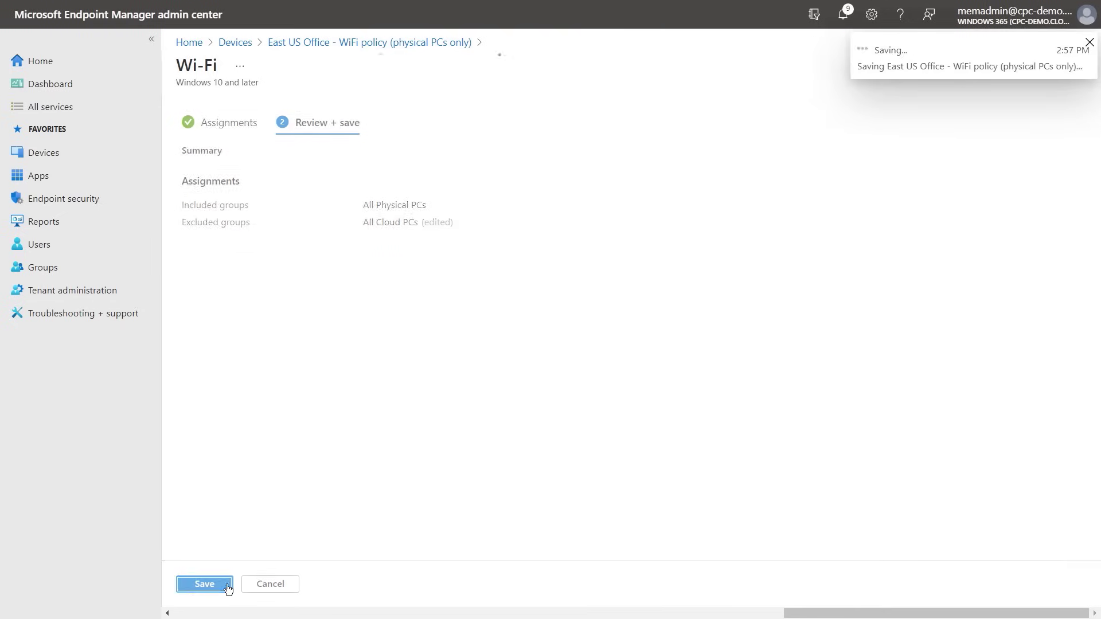
key(alt+Left)
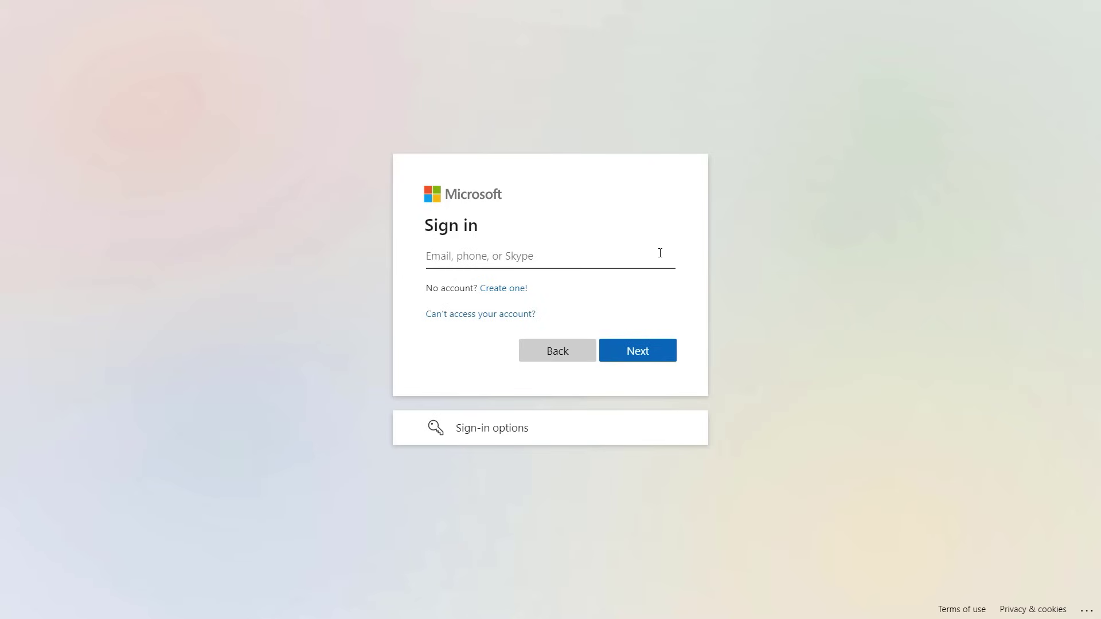
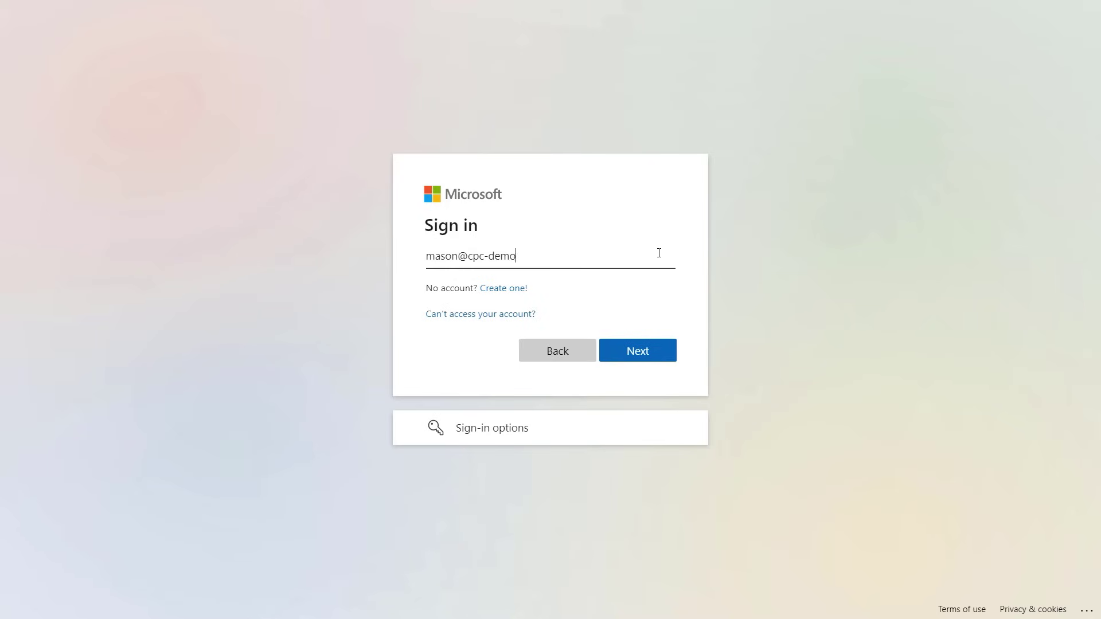
Sign in with the cloud PC user's e-mail and approve the prompt in Authenticator
key(Return)
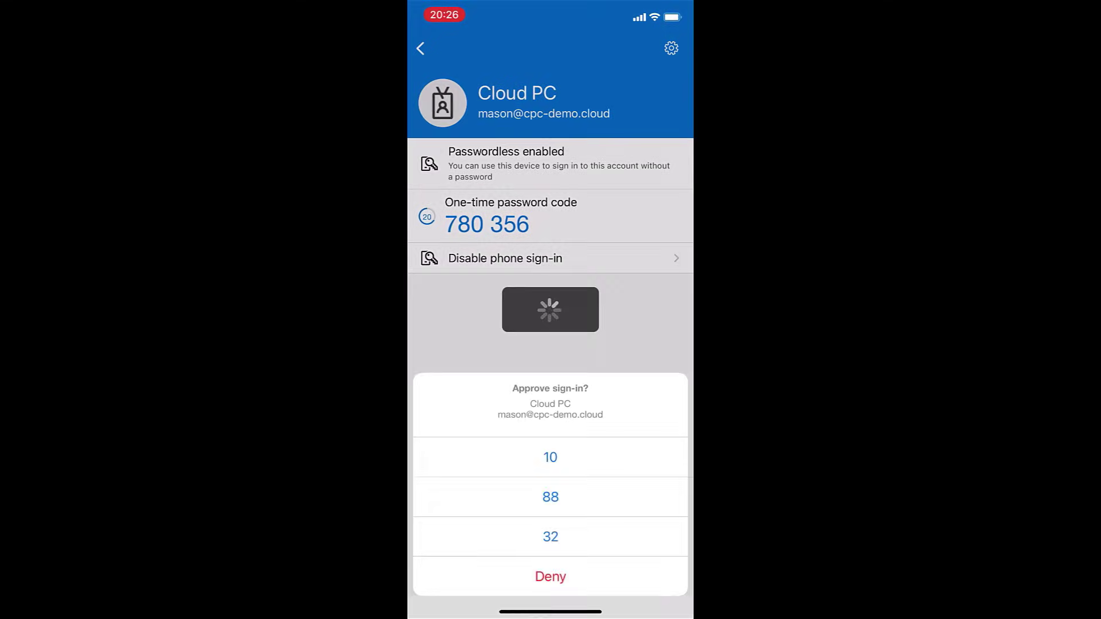
click(550, 457)
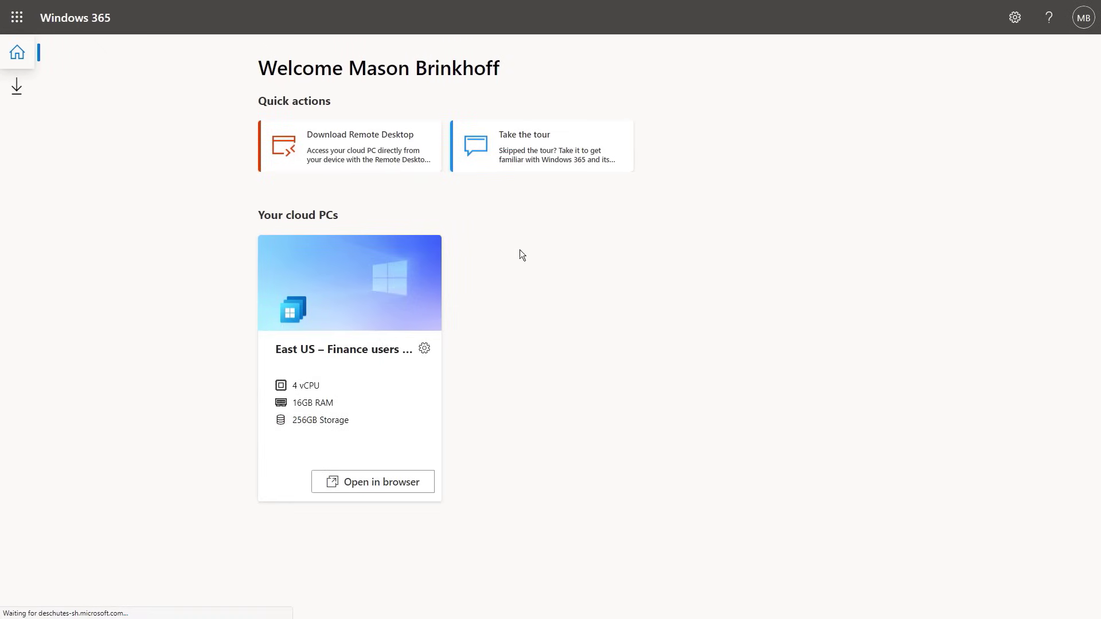
Browse the Remote Desktop client downloads, then view the East US – Finance users cloud PC's options
click(32, 89)
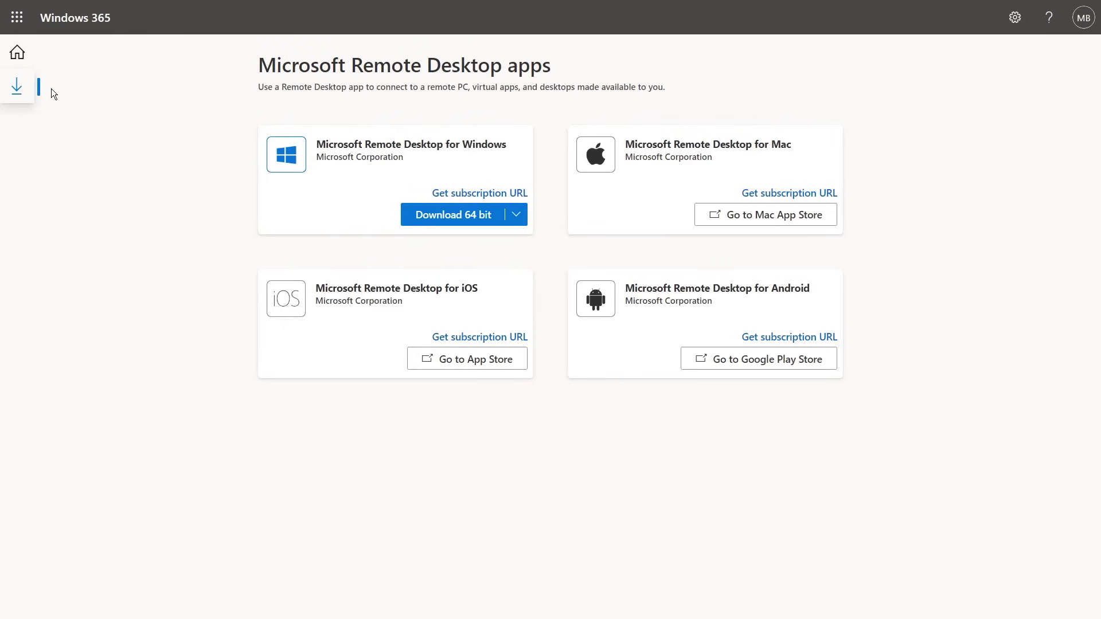
click(26, 57)
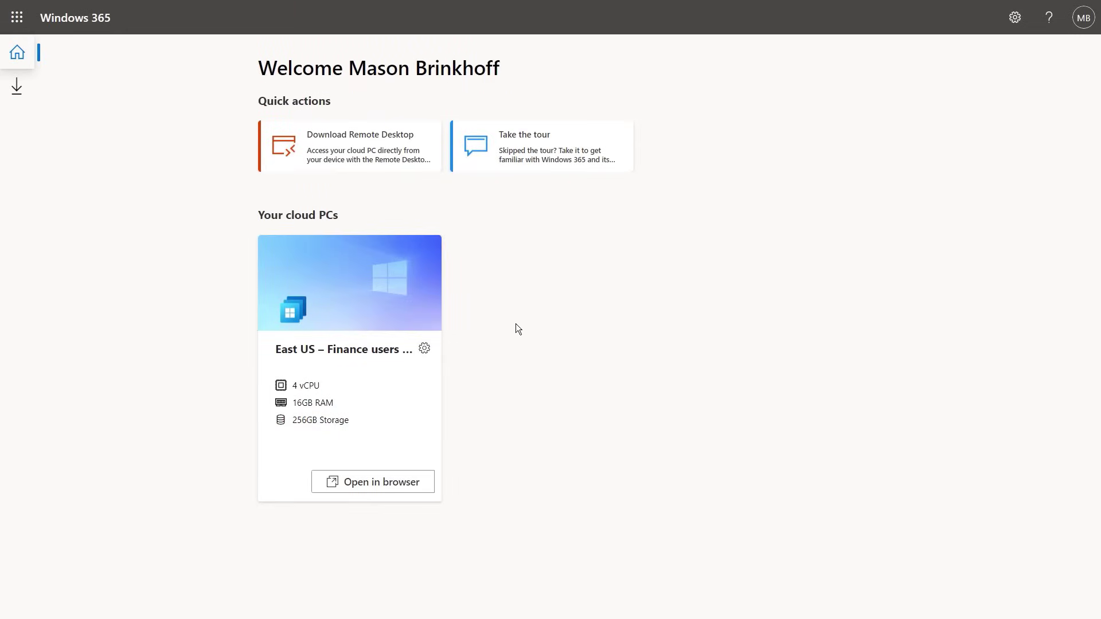
click(425, 348)
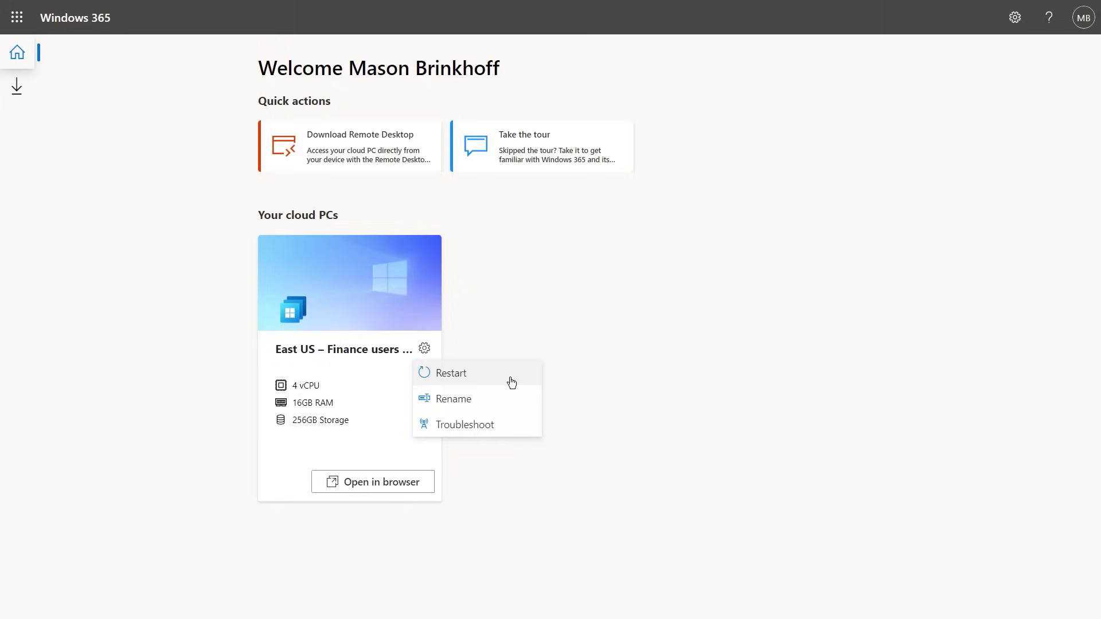
click(476, 404)
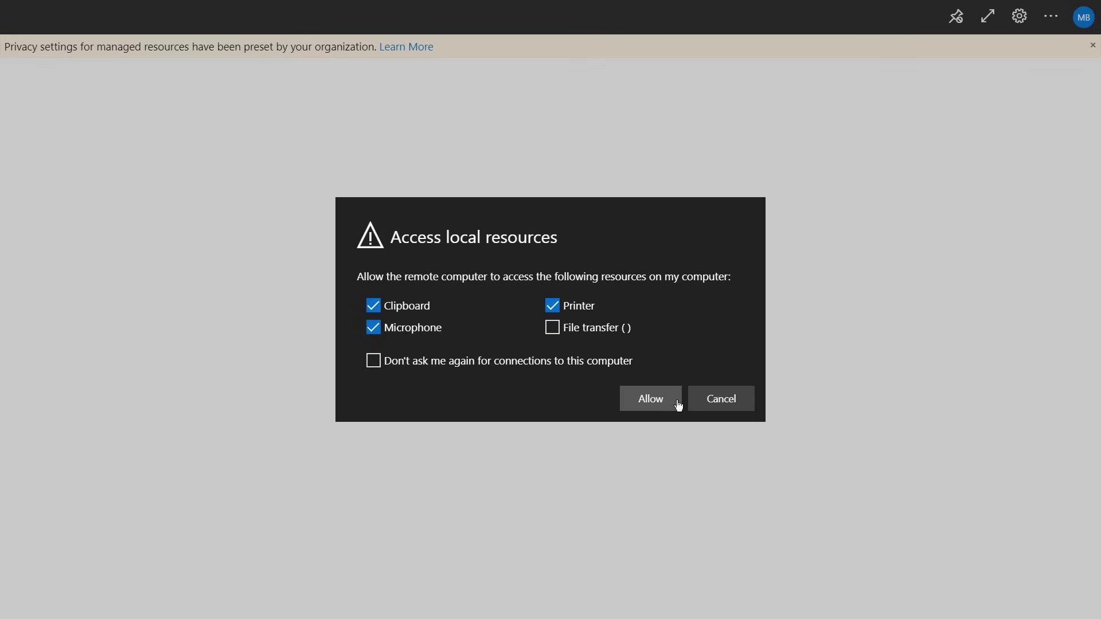
Allow local resource access and submit the sign-in credentials to reach the cloud PC desktop
click(650, 398)
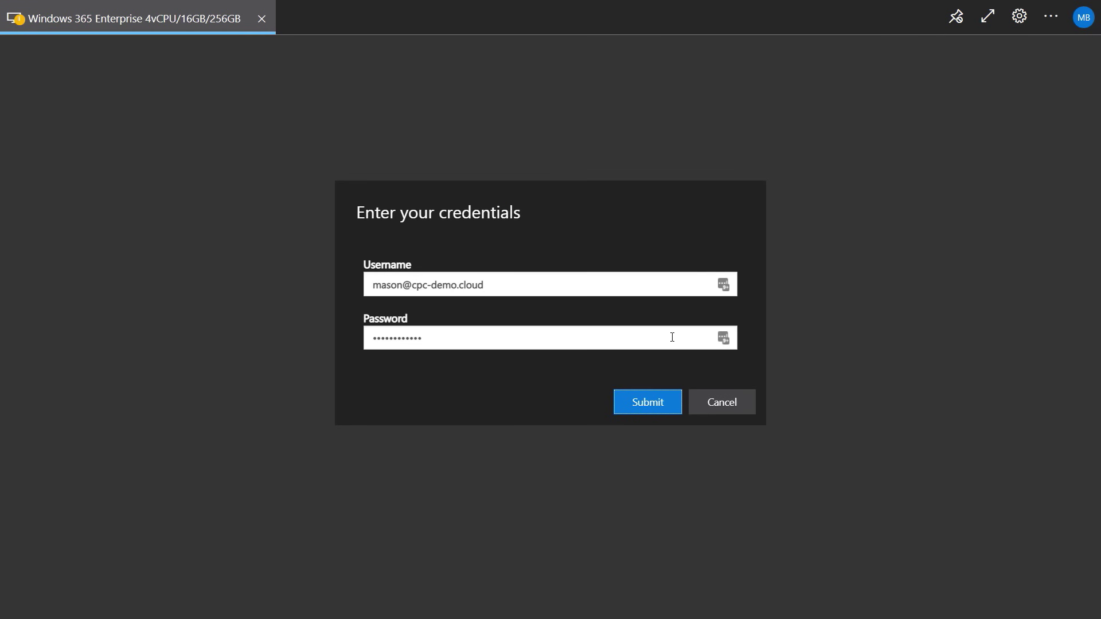
click(675, 401)
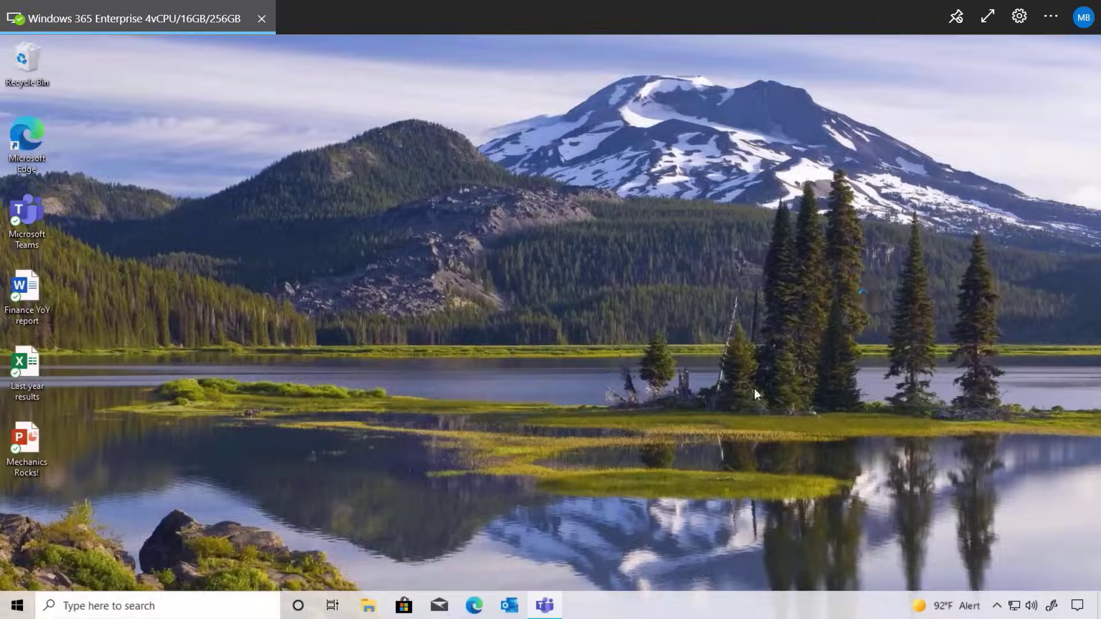
Check the Intune notifications, then launch and close the newly installed Notepad++
key(super+a)
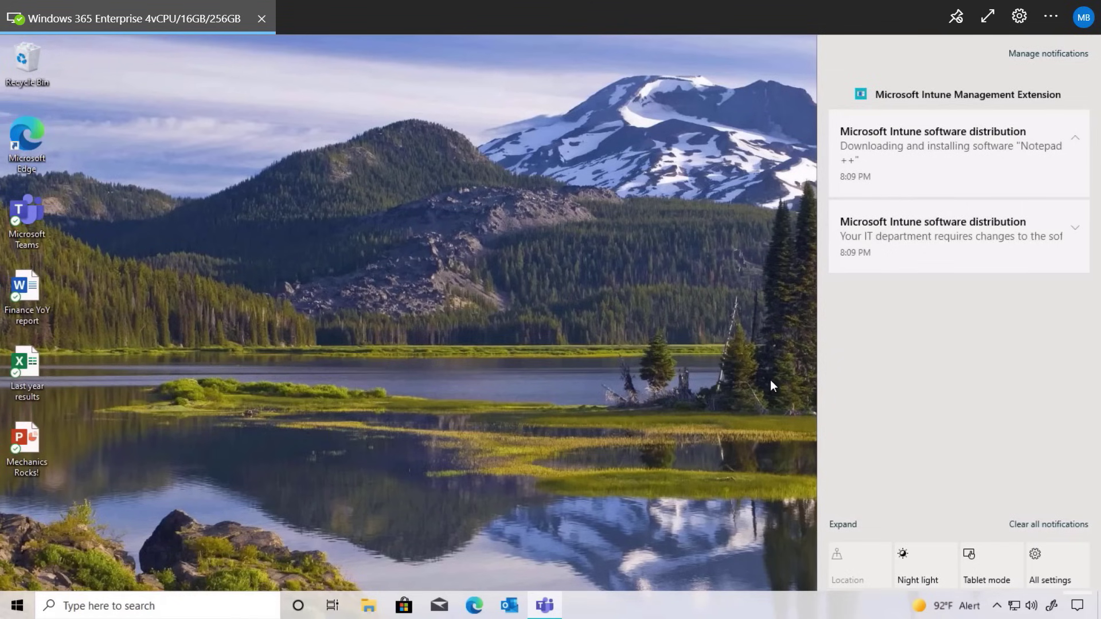
click(769, 380)
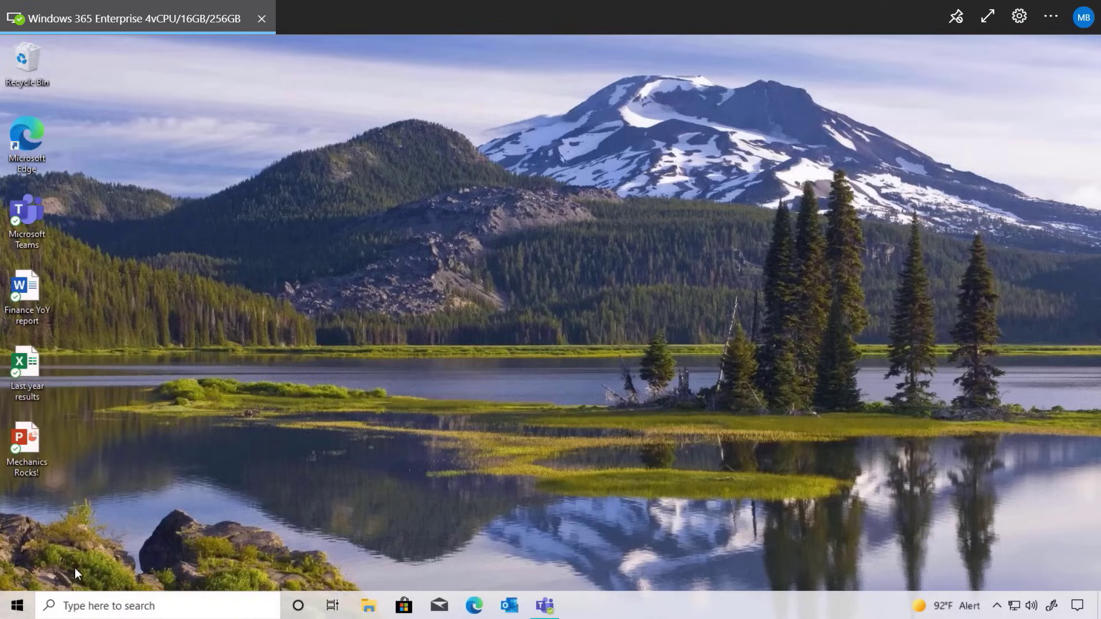
click(19, 601)
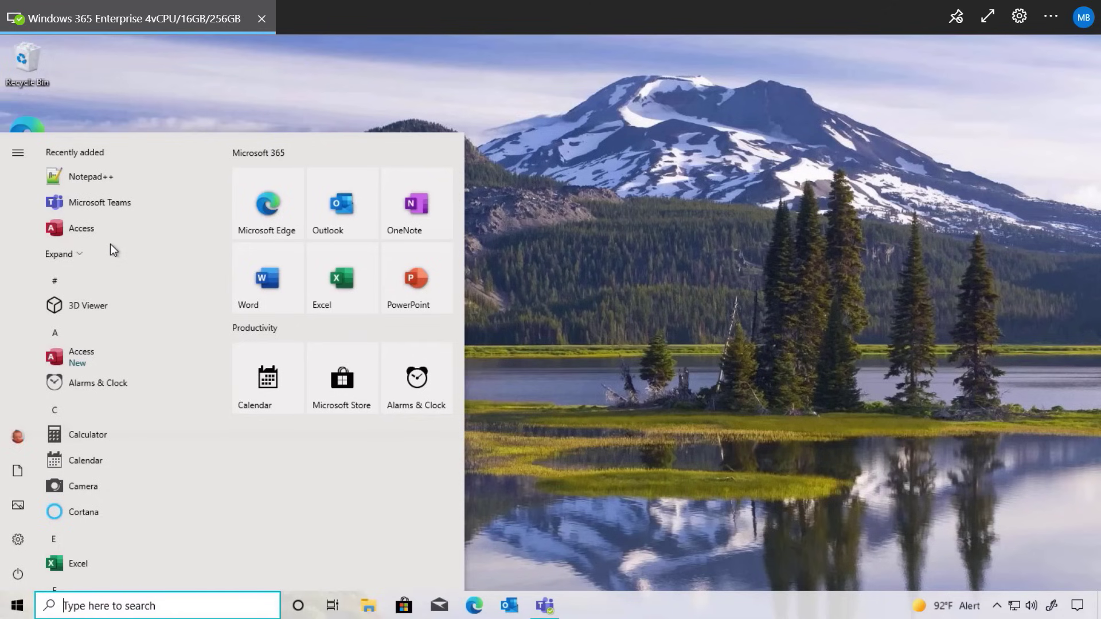
click(140, 176)
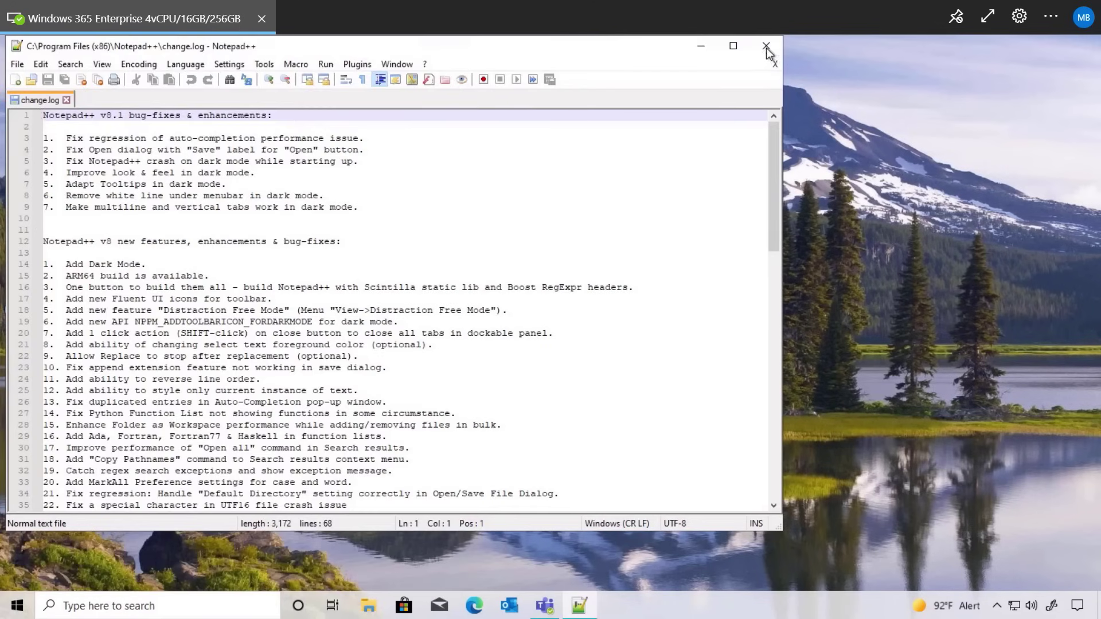
click(766, 47)
Check network and OneDrive sync status, then open the Microsoft Mechanics YouTube channel in Edge
click(1013, 606)
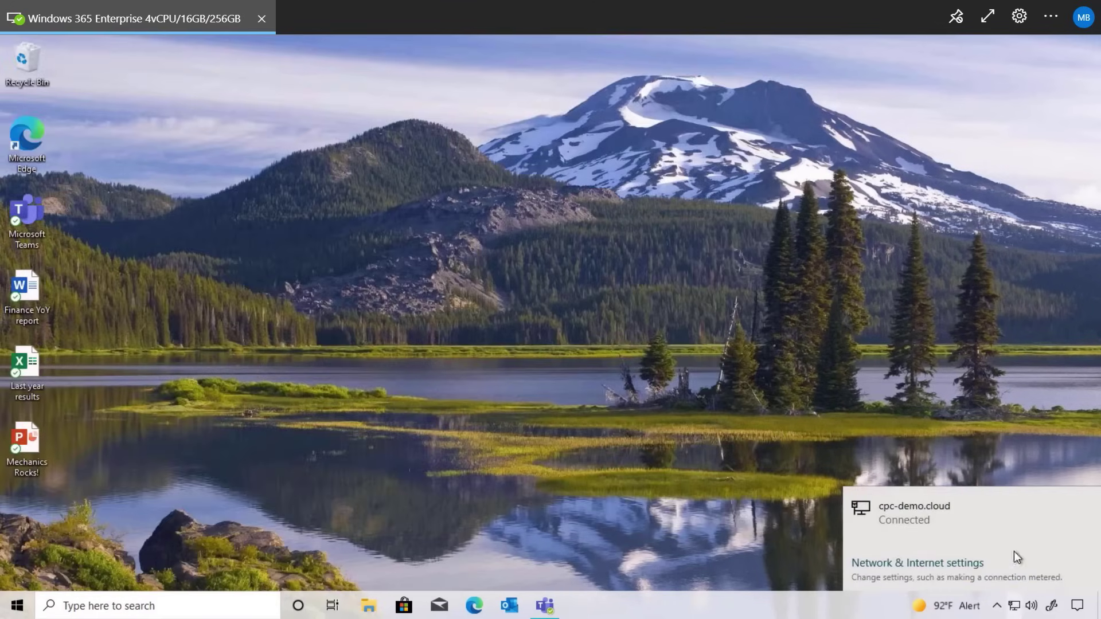
click(999, 428)
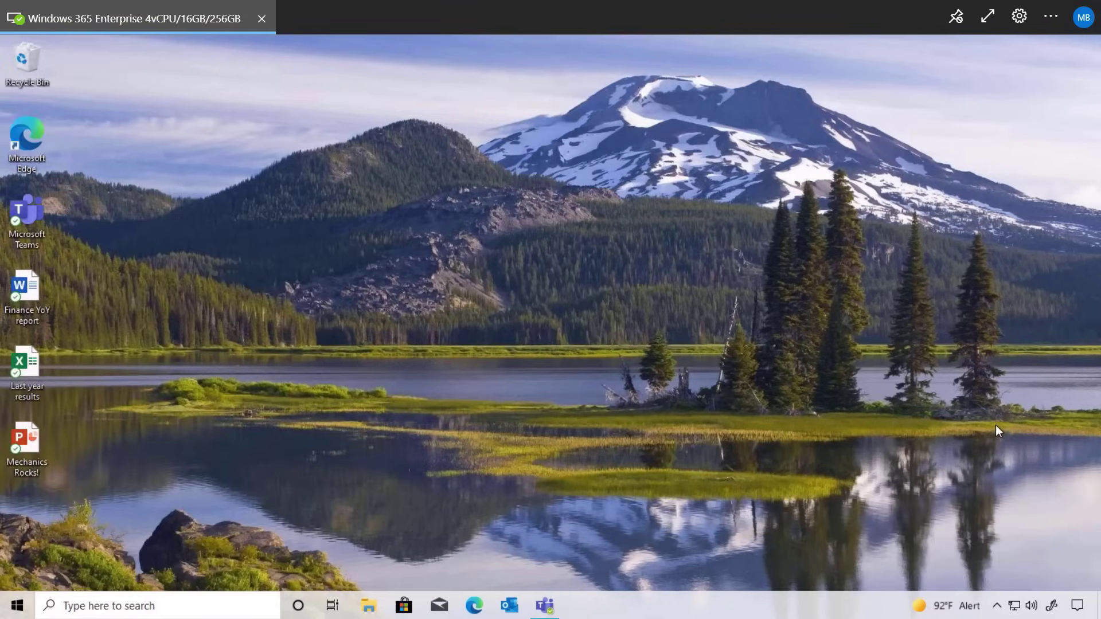
click(997, 609)
click(1009, 551)
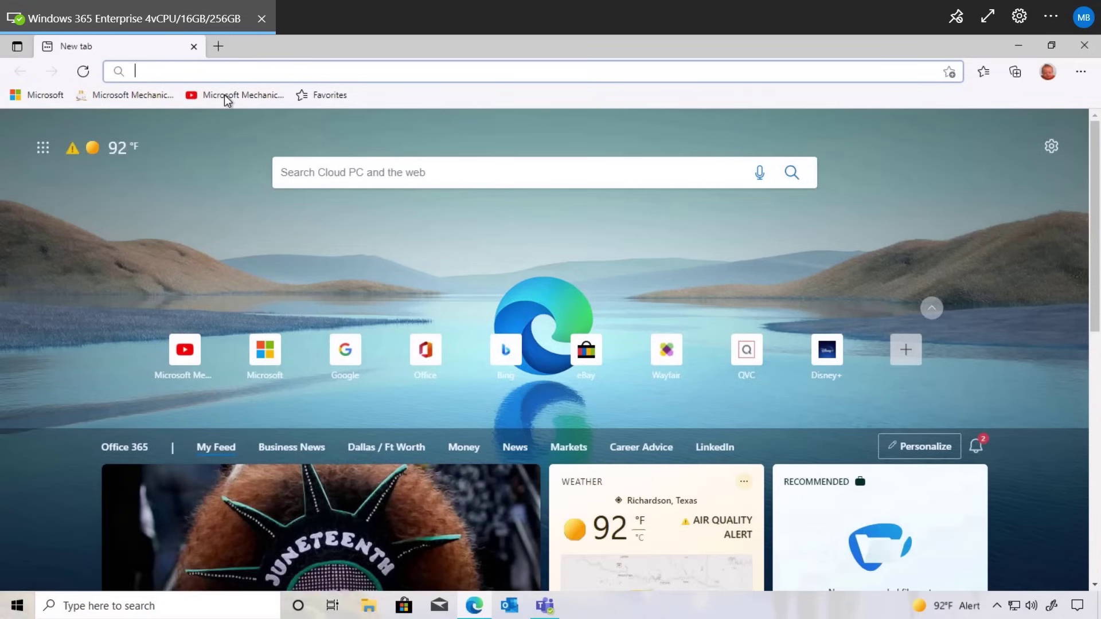
click(225, 95)
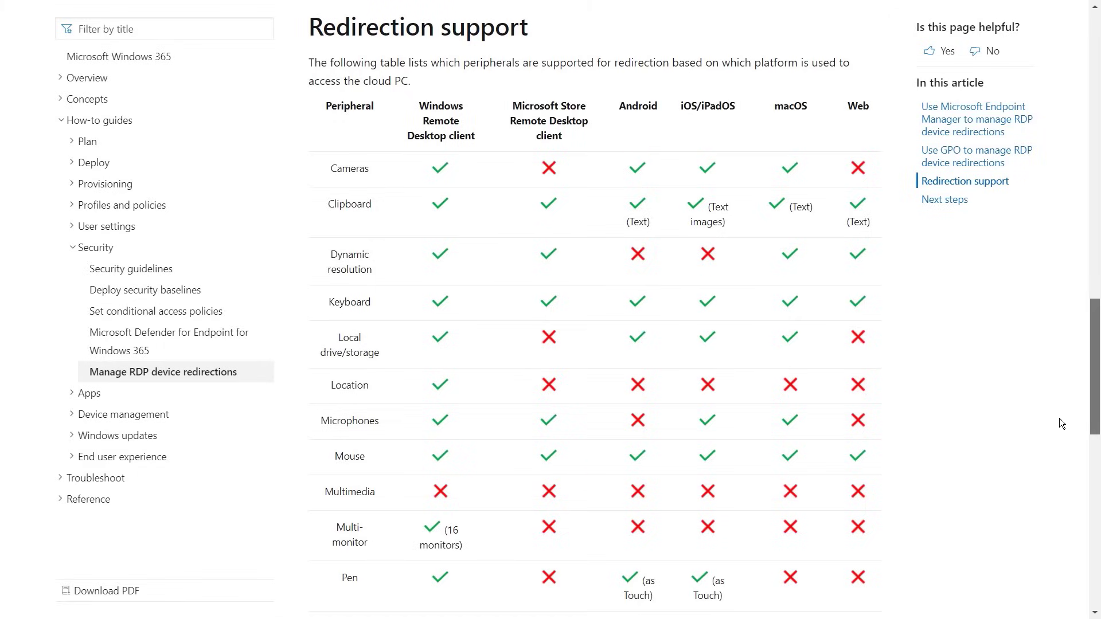
Scroll the Redirection support table down to the Teams AV row
scroll(1059, 422, down, 2)
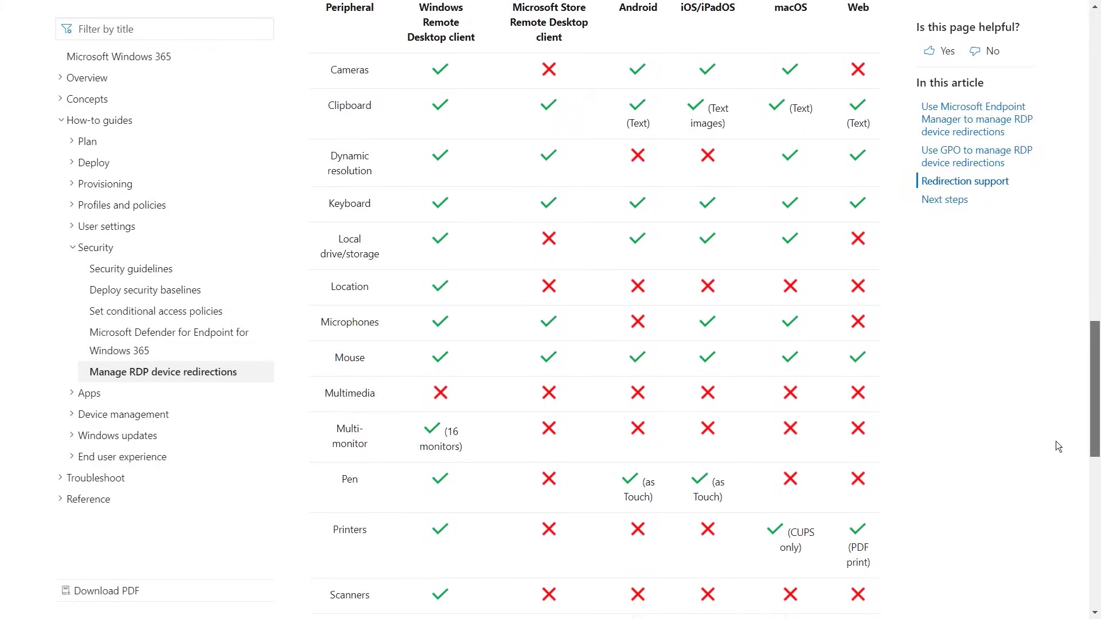
scroll(1058, 446, down, 5)
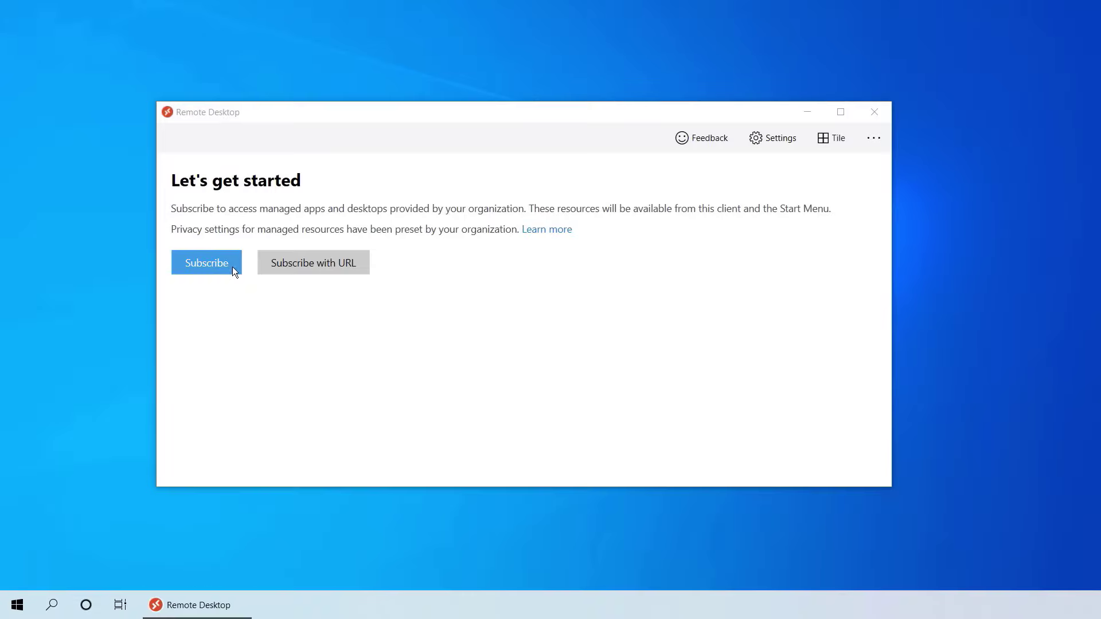
Subscribe to the organisation's desktops with the work account's e-mail
click(232, 267)
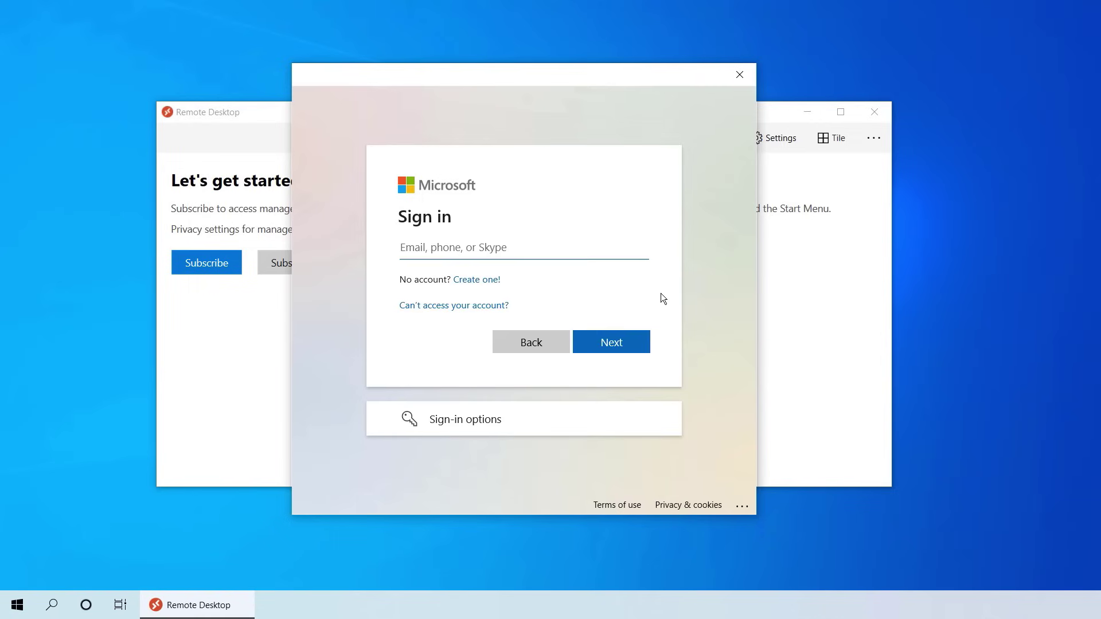
key(Return)
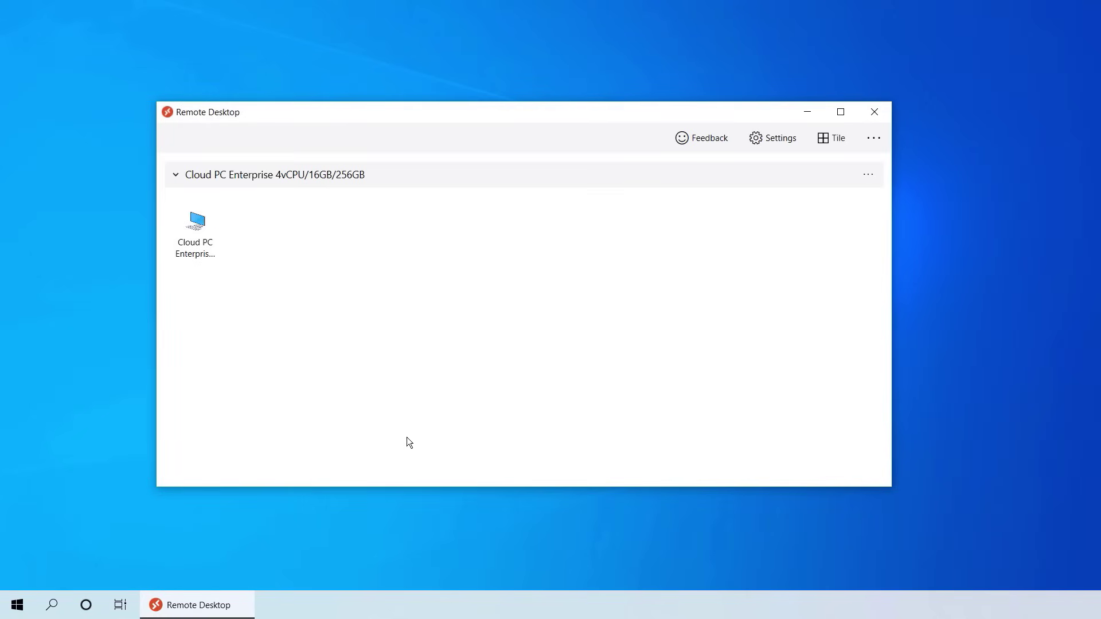
Connect to Cloud PC Enterprise 4vCPU/16GB/256GB with the password, remembering the credentials
double_click(209, 228)
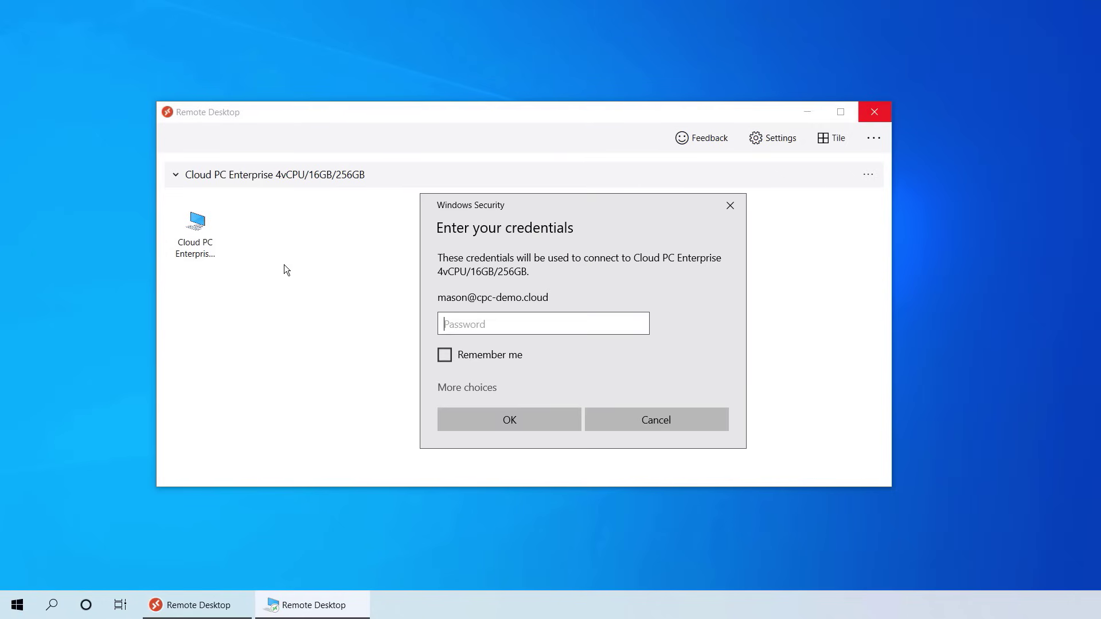
text(••)
click(445, 360)
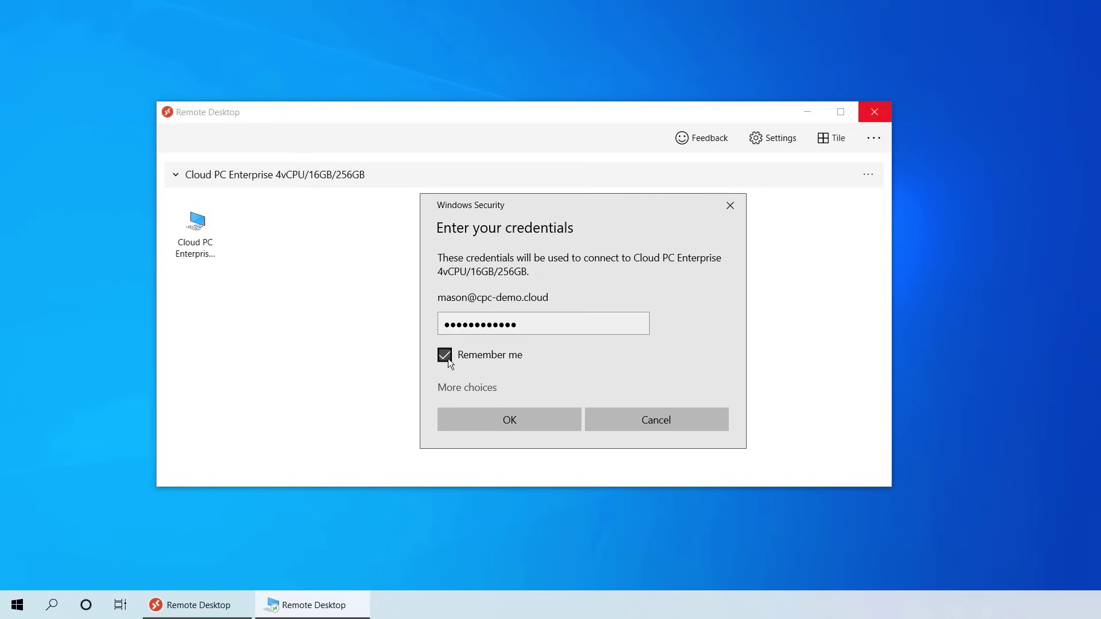
click(543, 417)
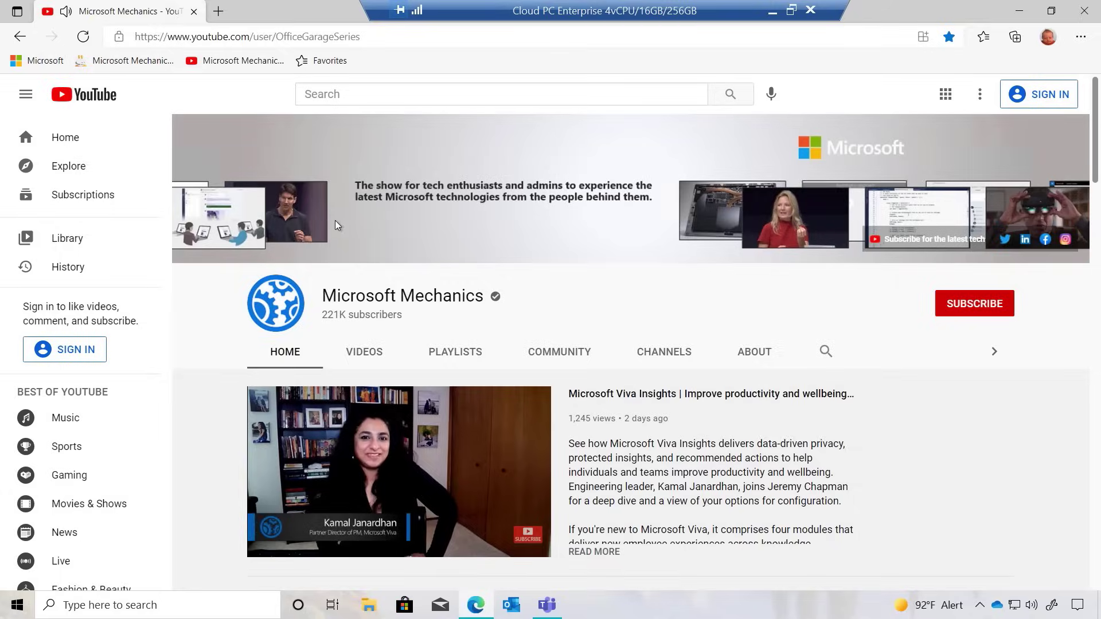
Minimise Edge and inspect the two-display arrangement in Display settings, selecting display 1
click(1018, 11)
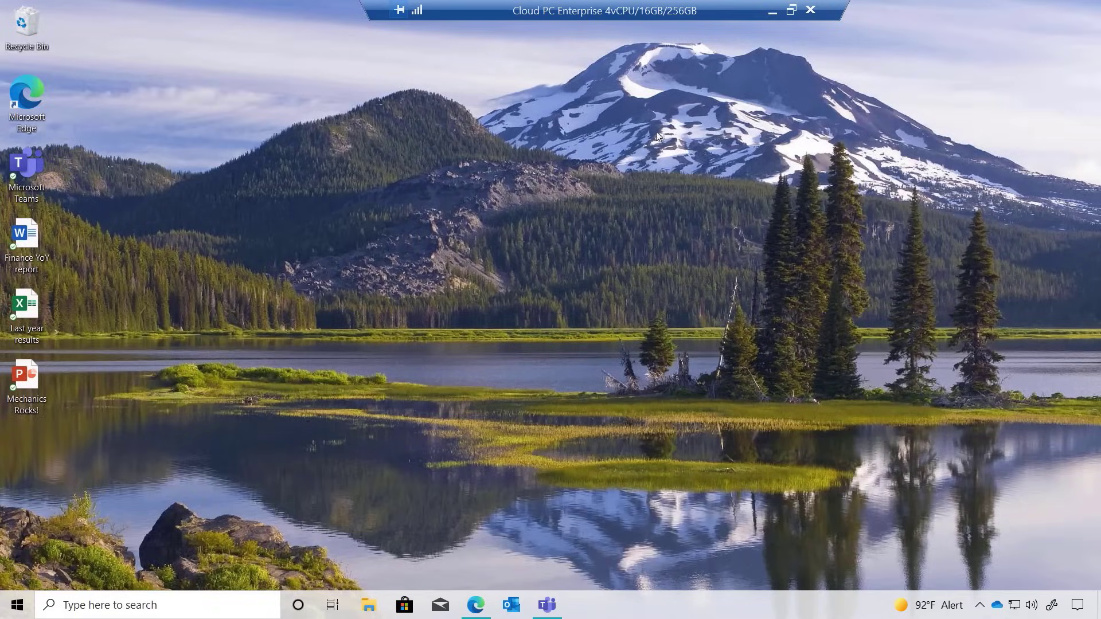
right_click(503, 262)
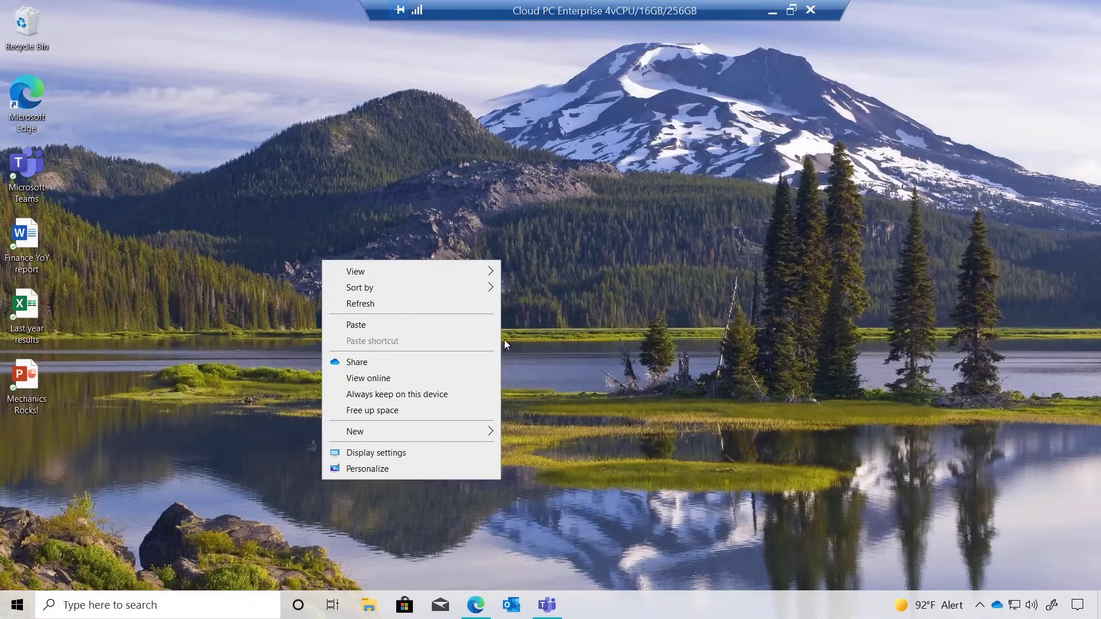
click(448, 454)
click(617, 303)
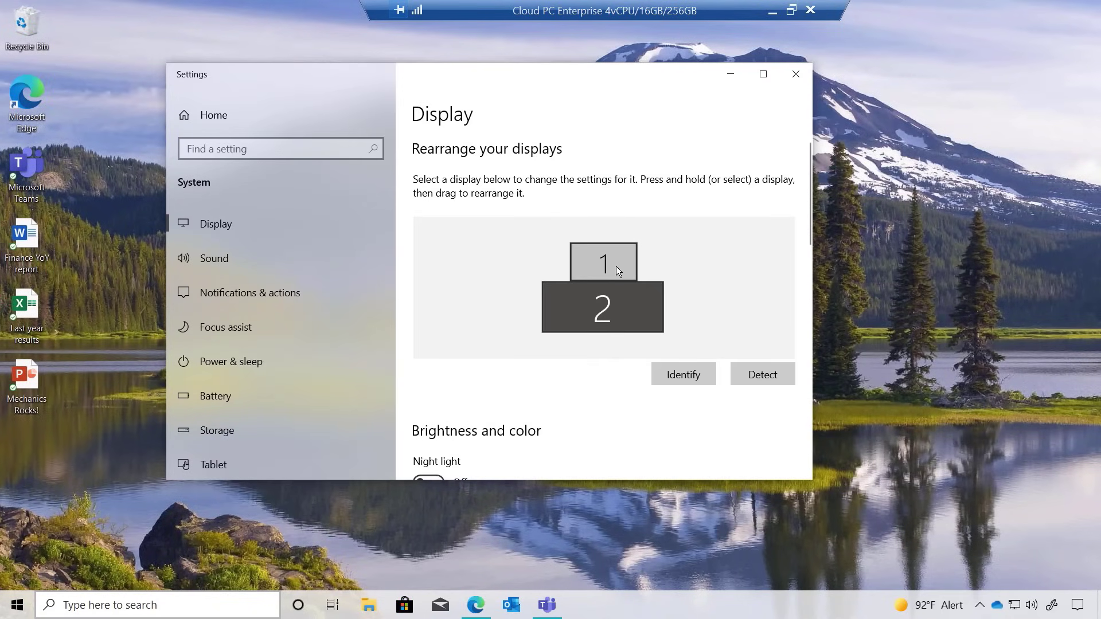
drag(615, 266, 625, 270)
click(797, 77)
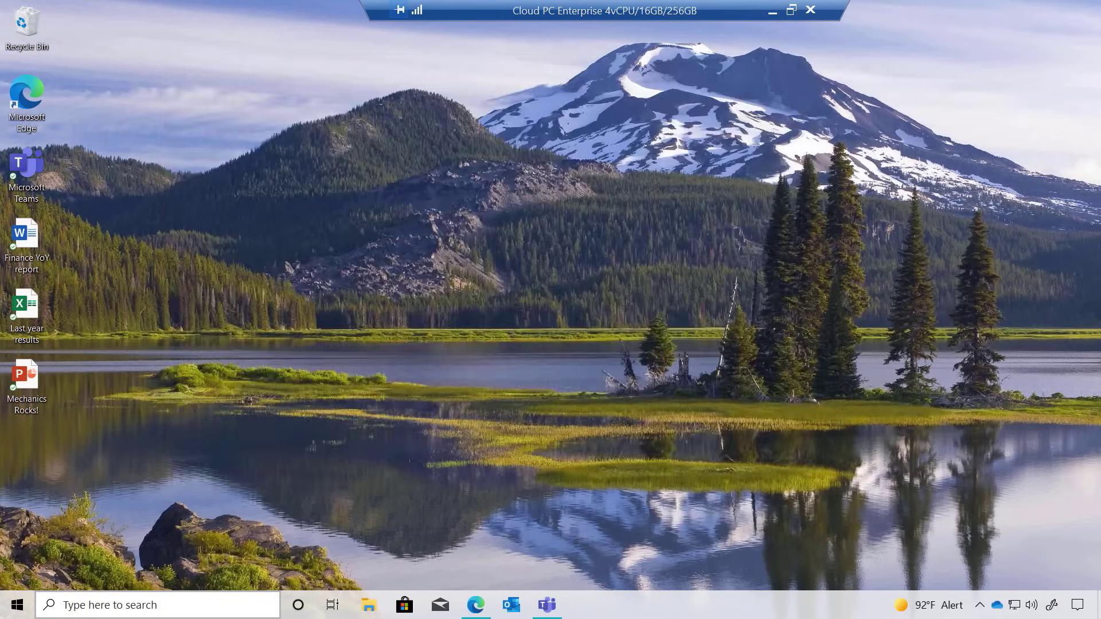